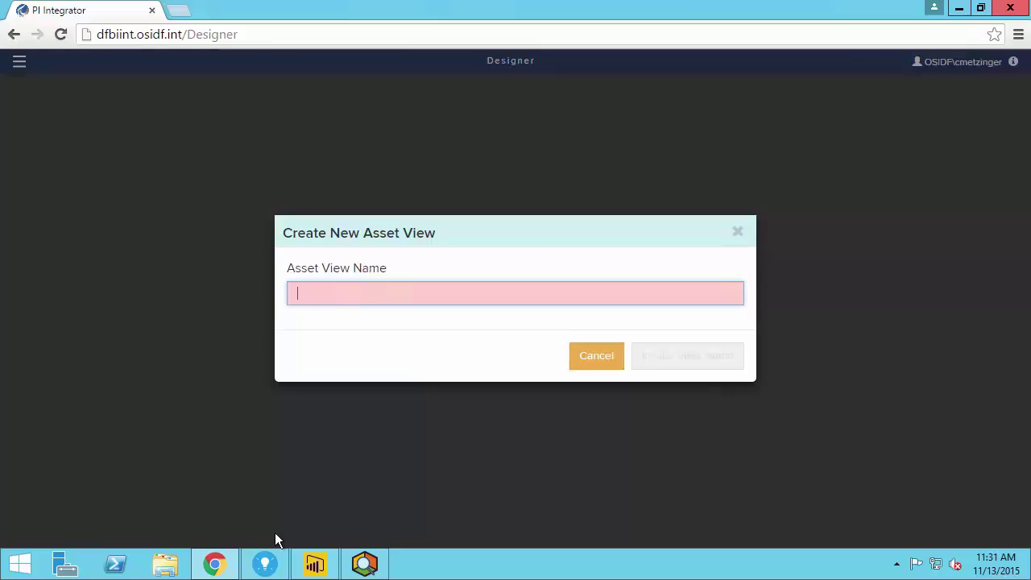
pyautogui.click(219, 565)
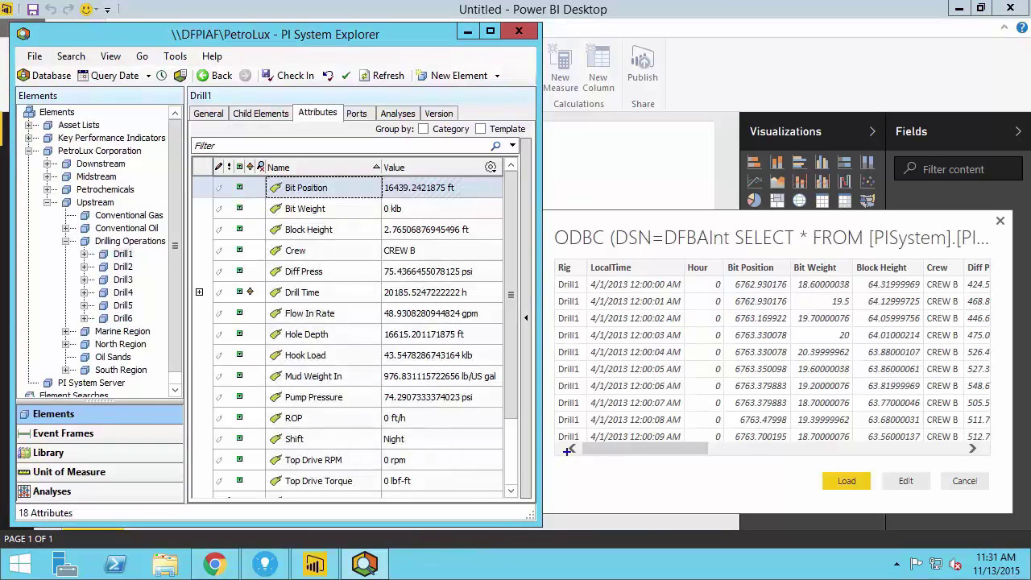
pyautogui.moveTo(548, 243)
pyautogui.mouseDown()
pyautogui.moveTo(636, 356)
pyautogui.moveTo(892, 451)
pyautogui.moveTo(997, 453)
pyautogui.mouseUp()
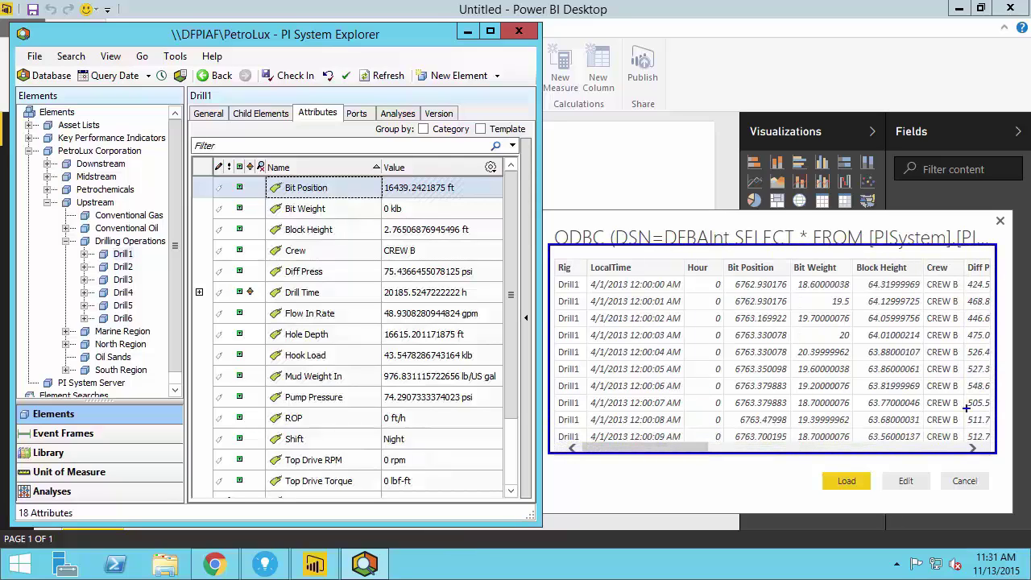
pyautogui.moveTo(585, 335); pyautogui.dragTo(487, 334)
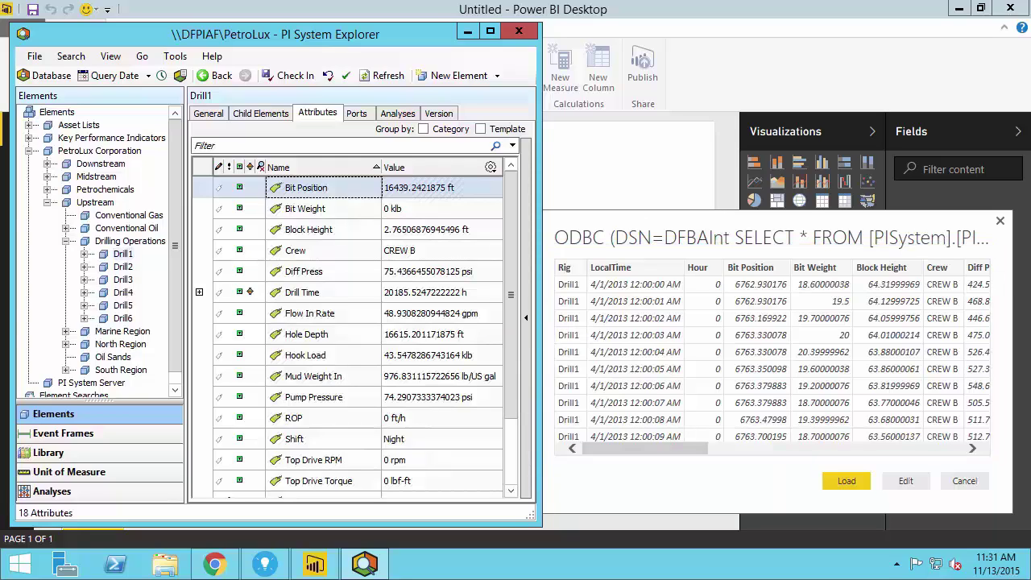
pyautogui.click(274, 570)
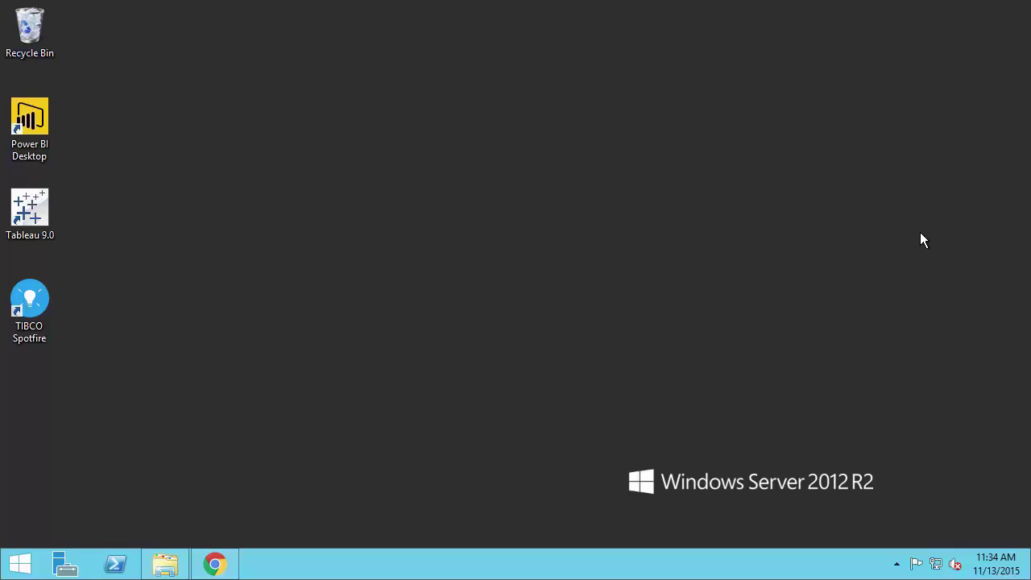
pyautogui.click(223, 564)
pyautogui.click(221, 37)
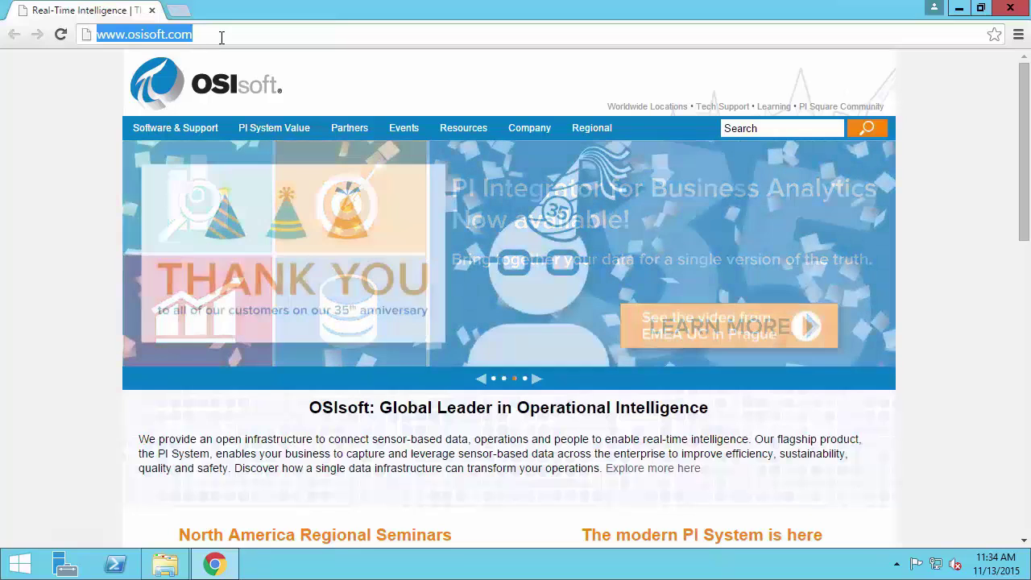
pyautogui.write('http://dfbiint.osidf.int')
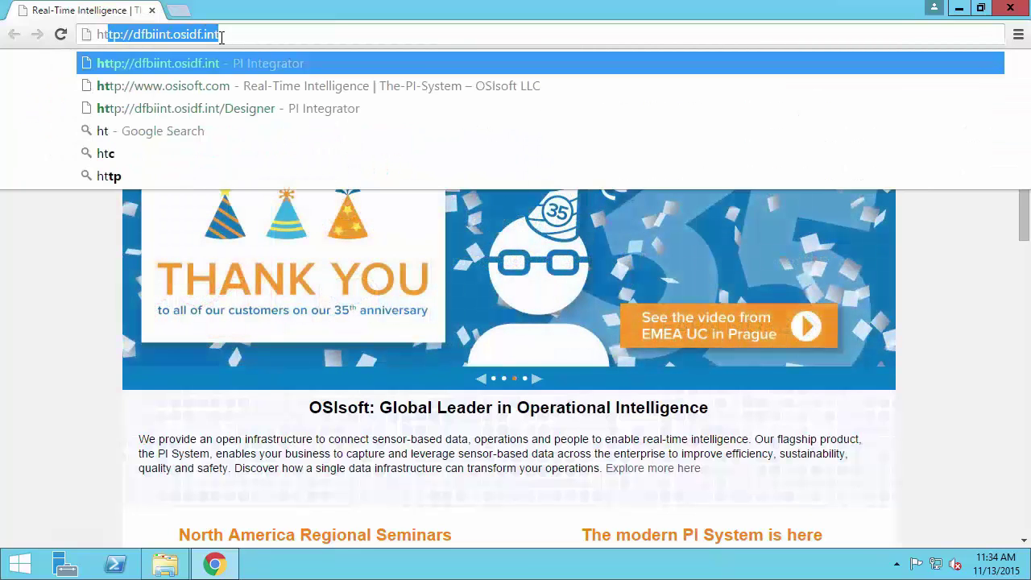
pyautogui.press('Right')
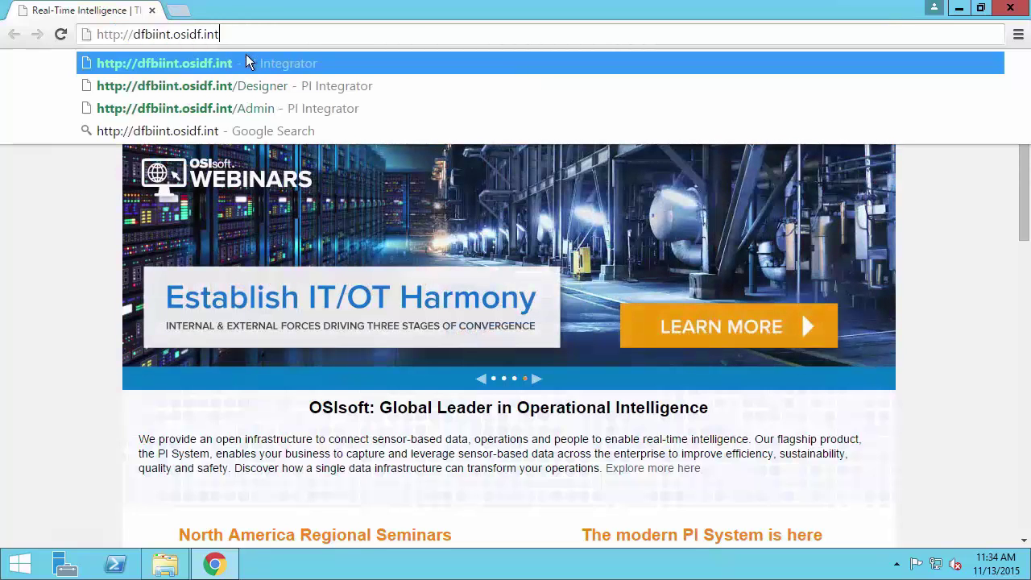
pyautogui.write(':')
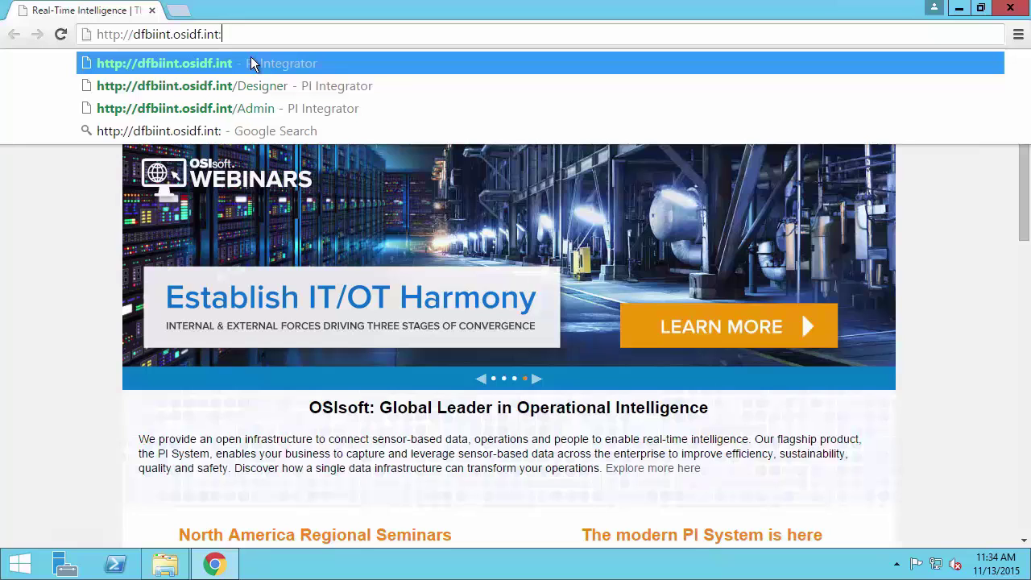
pyautogui.write('80')
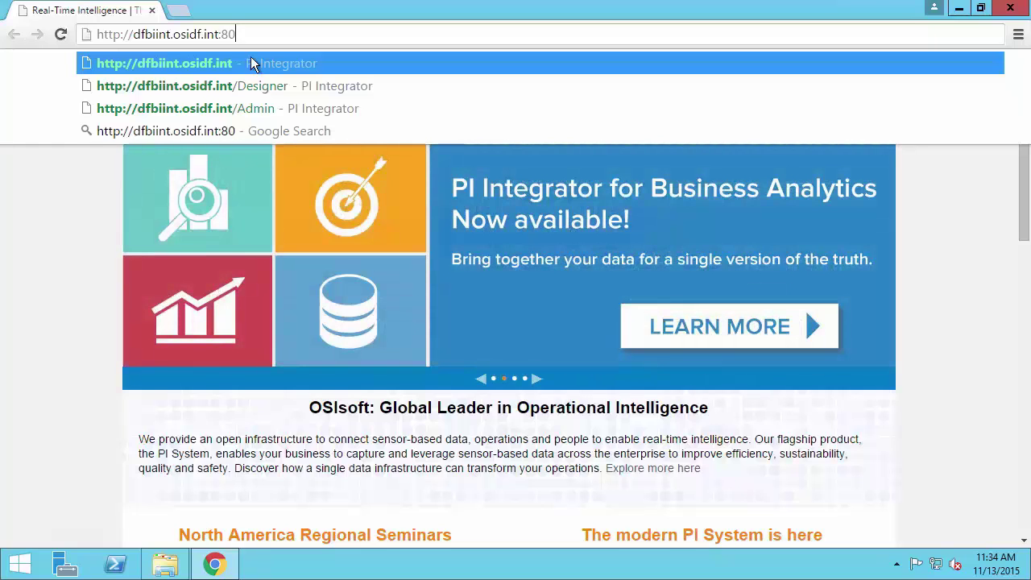
pyautogui.click(250, 63)
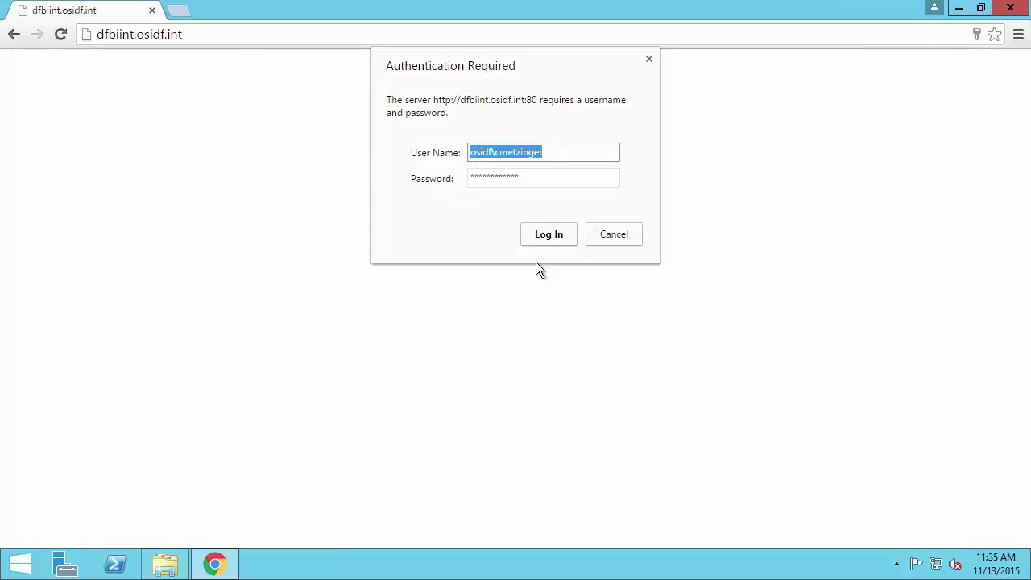
pyautogui.click(560, 238)
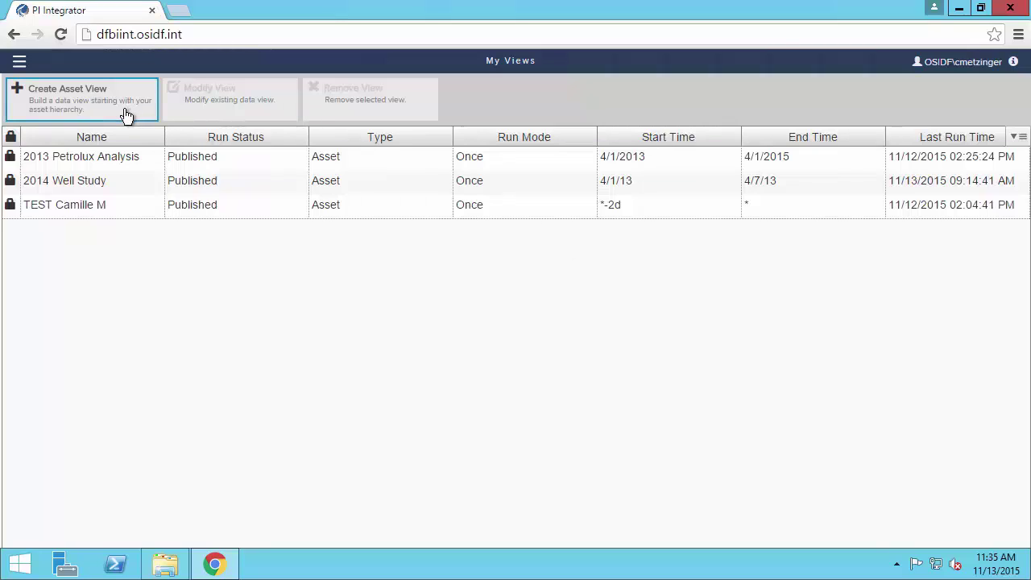
# - Create a new asset view named "Drilling Operations- All rigs"
pyautogui.click(19, 61)
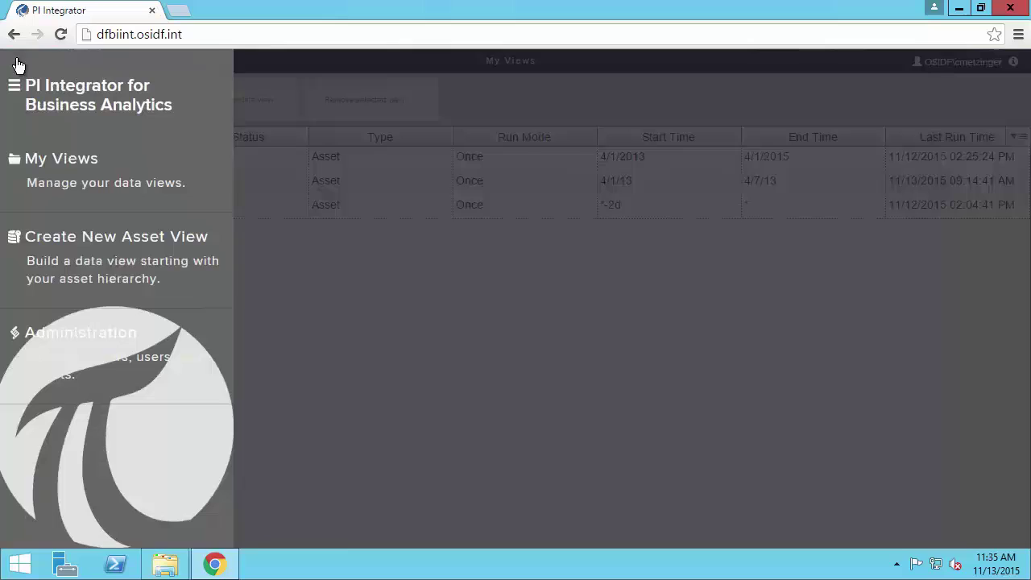
pyautogui.click(155, 277)
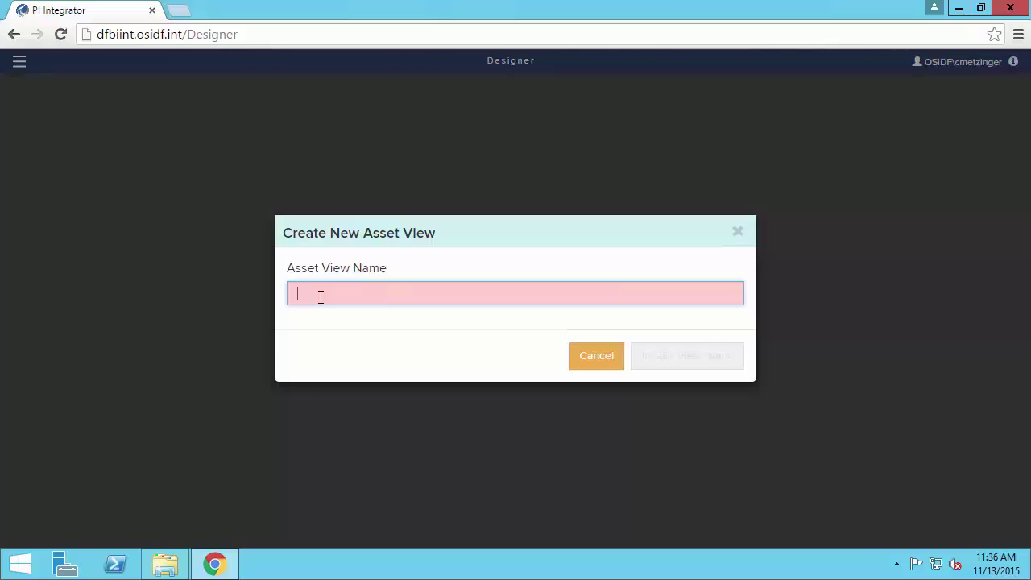
pyautogui.write('Drilling Operations- All ')
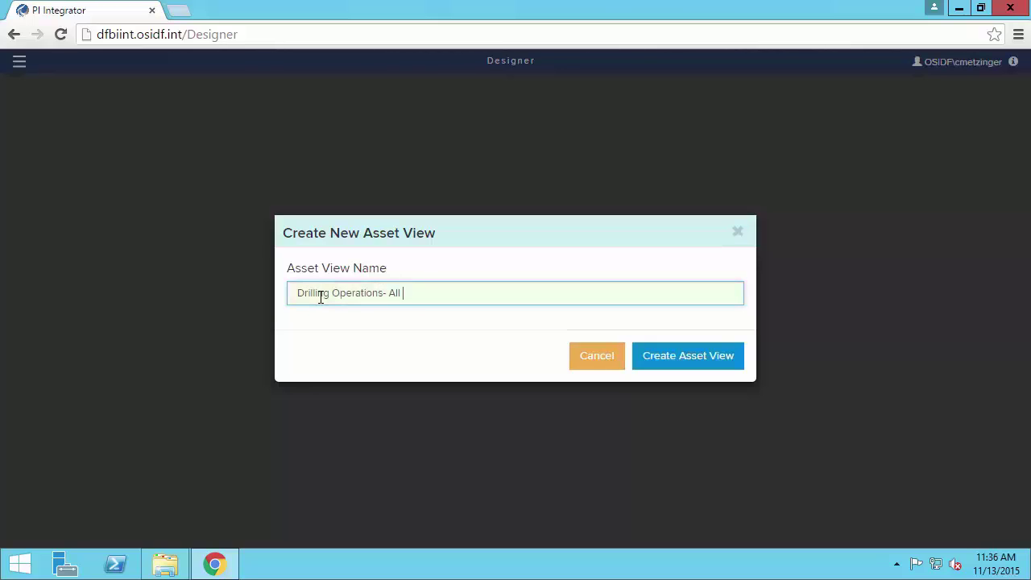
pyautogui.write('rigs')
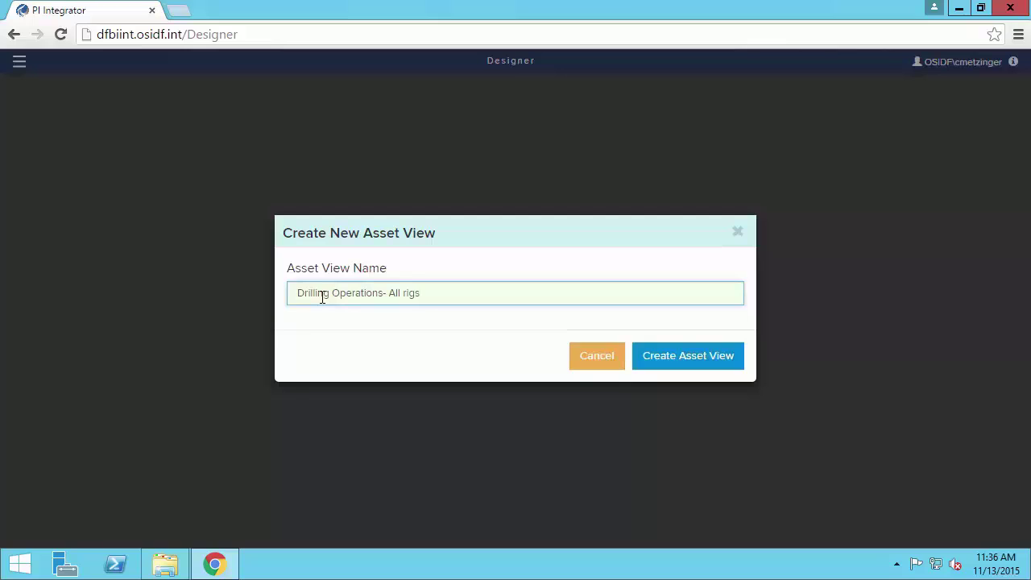
pyautogui.click(683, 364)
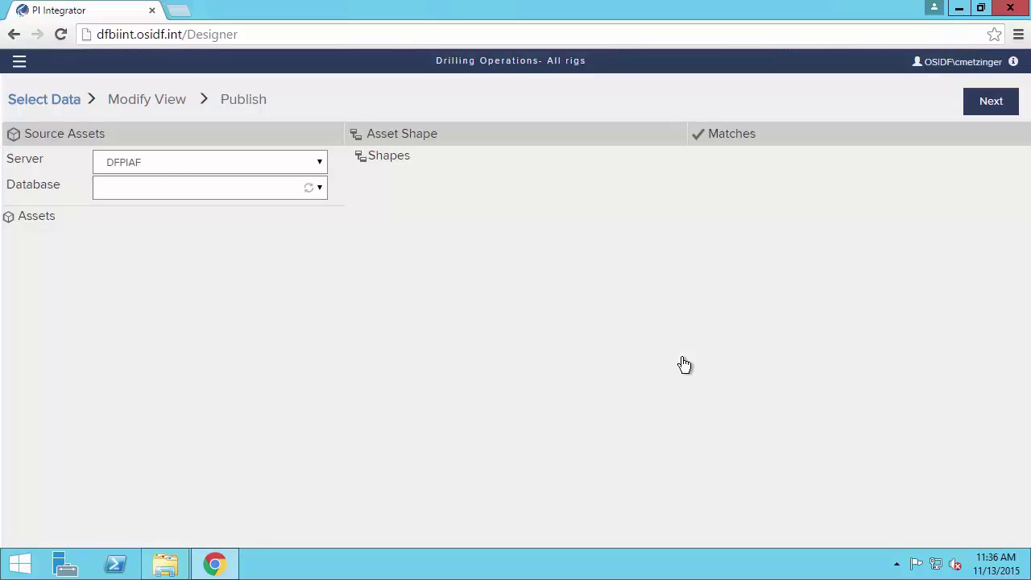
# - Choose PetroLux as the source database on the DFPIAF server
pyautogui.click(246, 188)
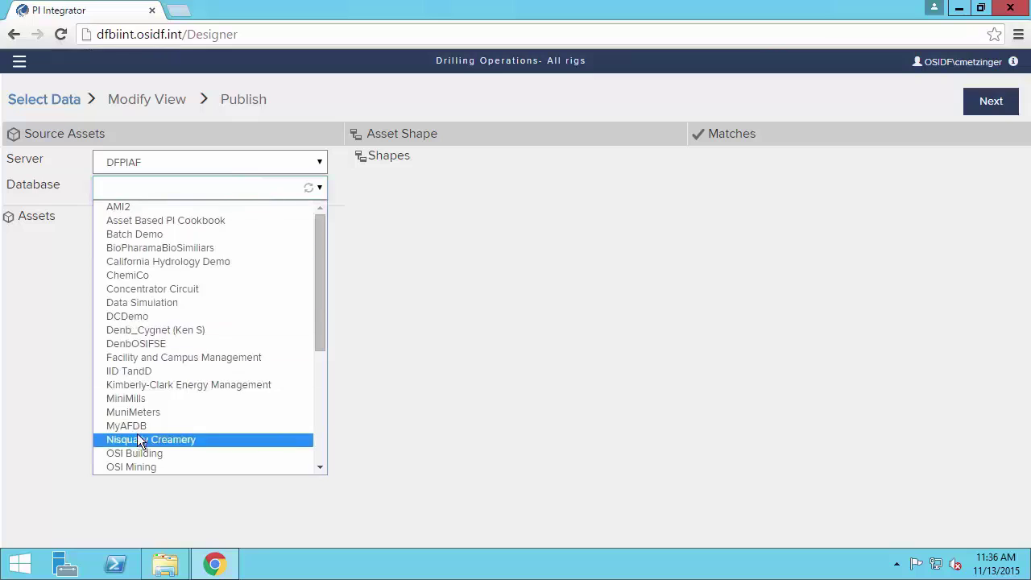
pyautogui.scroll(-3, 137, 433)
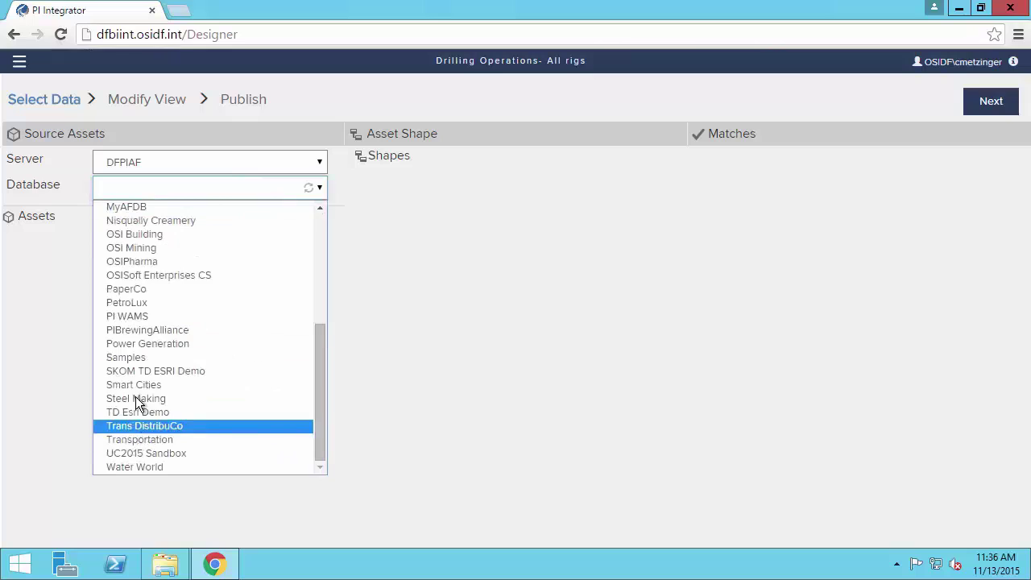
pyautogui.click(143, 302)
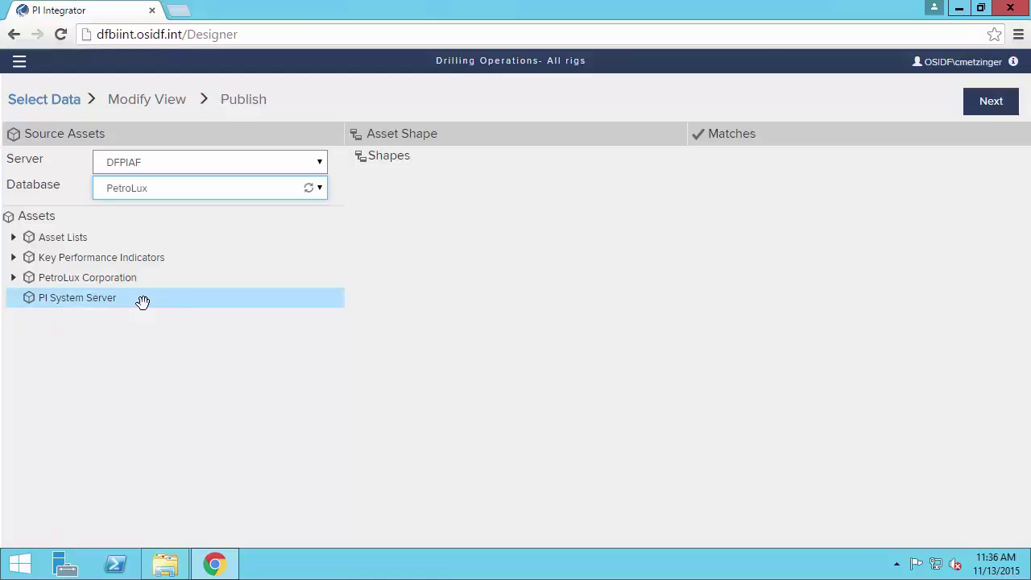
# - Expand PetroLux Corporation, Upstream and Drilling Operations in the asset tree and select Drill1
pyautogui.click(16, 280)
pyautogui.moveTo(171, 320); pyautogui.dragTo(171, 433)
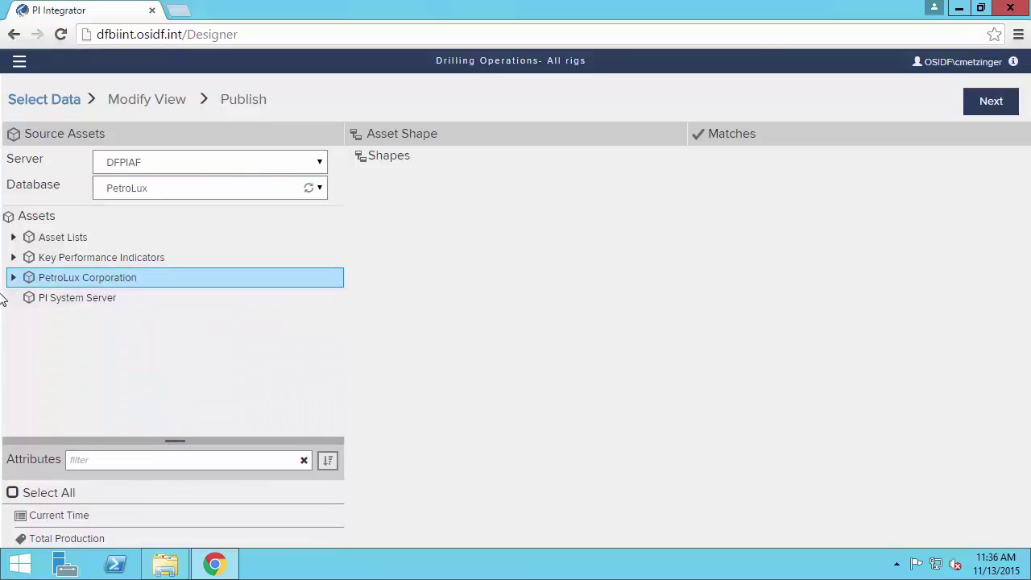
pyautogui.click(13, 277)
pyautogui.click(26, 358)
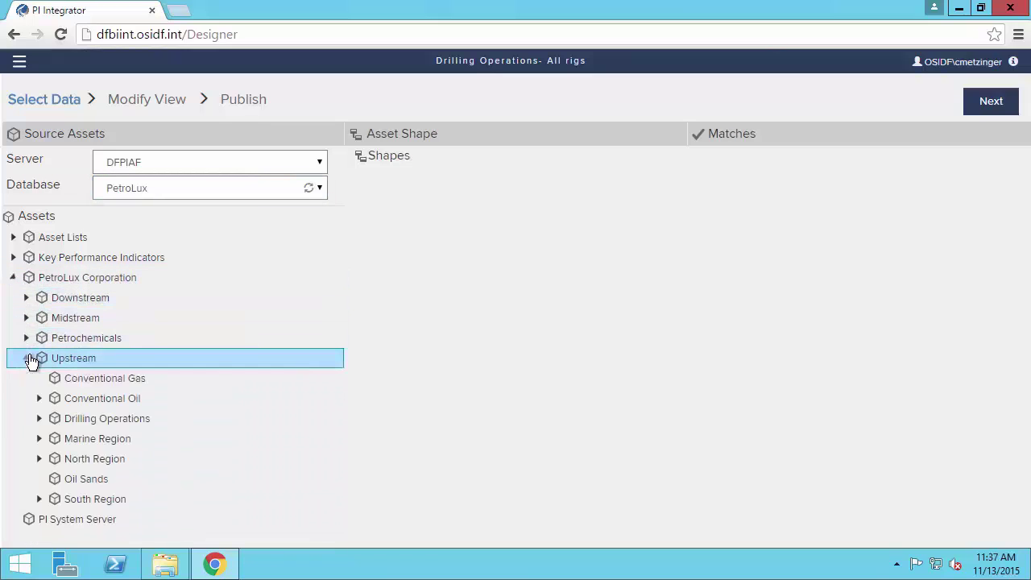
pyautogui.click(38, 417)
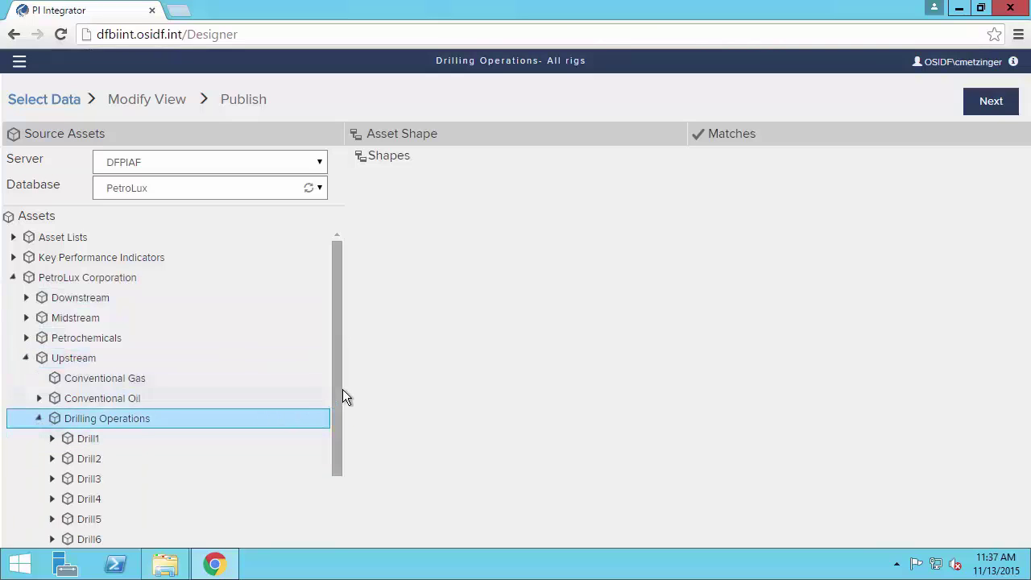
pyautogui.moveTo(336, 402); pyautogui.dragTo(322, 466)
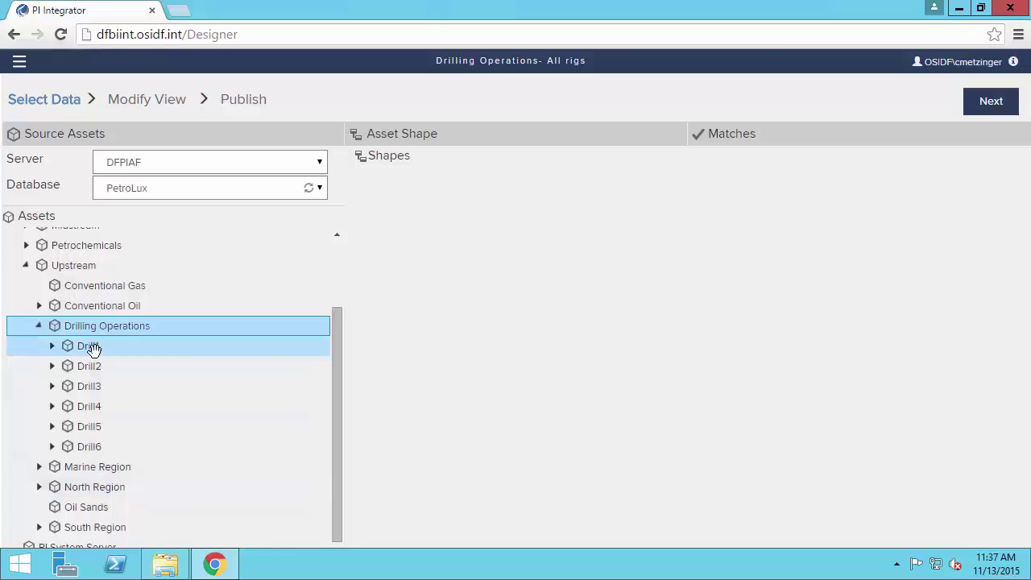
pyautogui.click(91, 347)
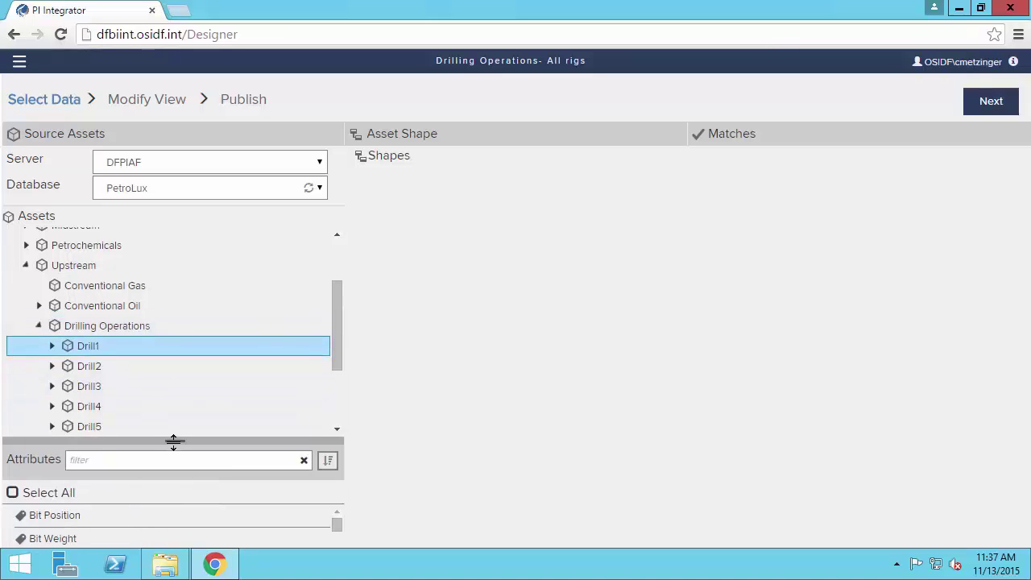
# - Select all of Drill1's attributes and add them to the asset shape
pyautogui.moveTo(177, 441); pyautogui.dragTo(186, 268)
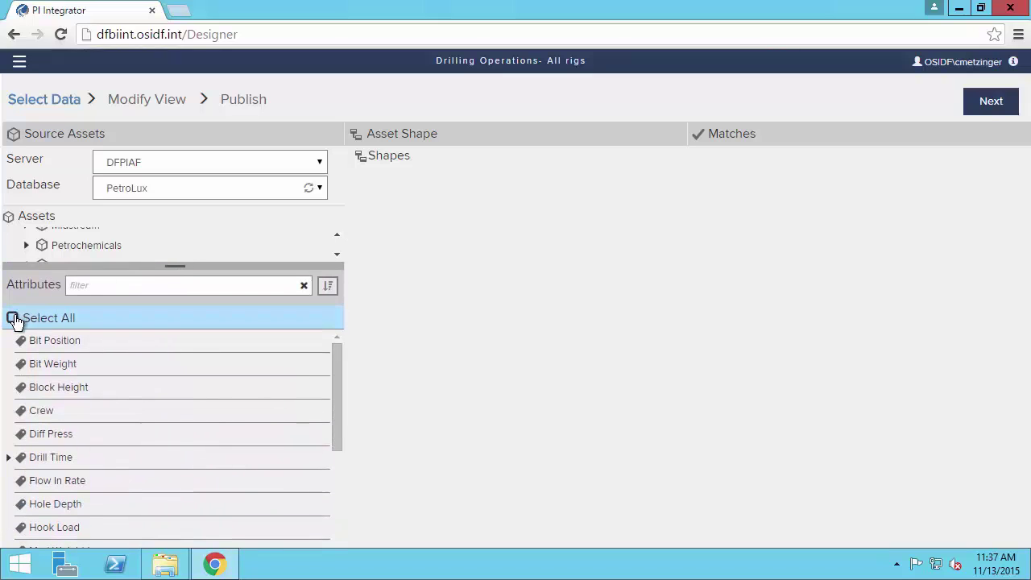
pyautogui.click(69, 344)
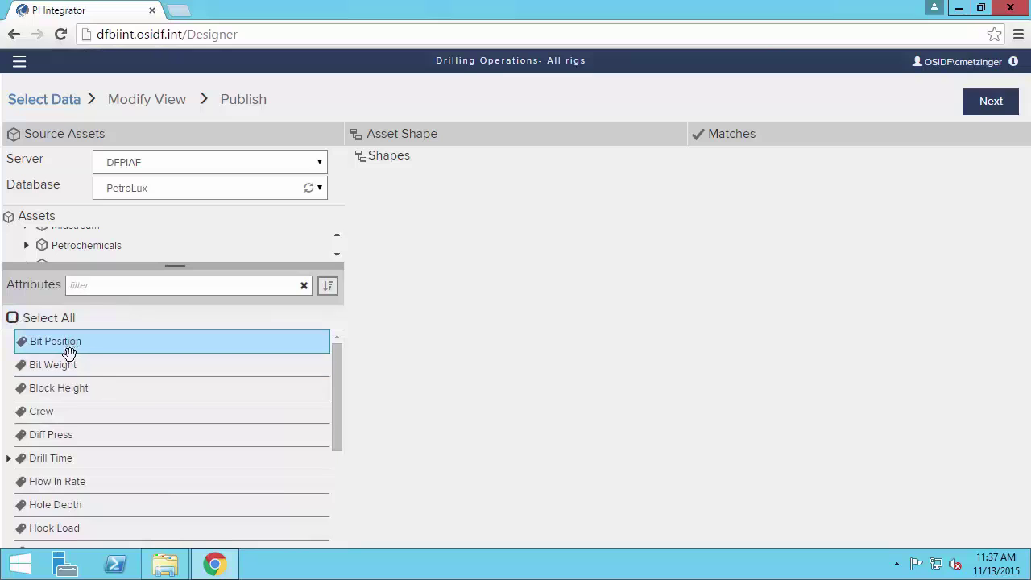
pyautogui.click(12, 319)
pyautogui.moveTo(82, 399); pyautogui.dragTo(399, 252)
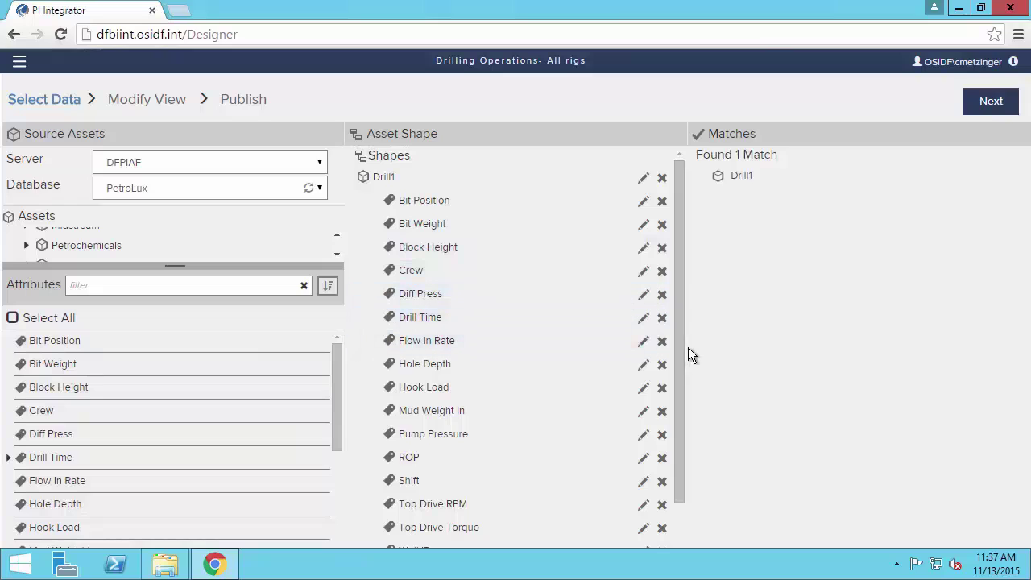
# - Remove the Well Name attribute from the Drill1 asset shape
pyautogui.moveTo(682, 351); pyautogui.dragTo(687, 414)
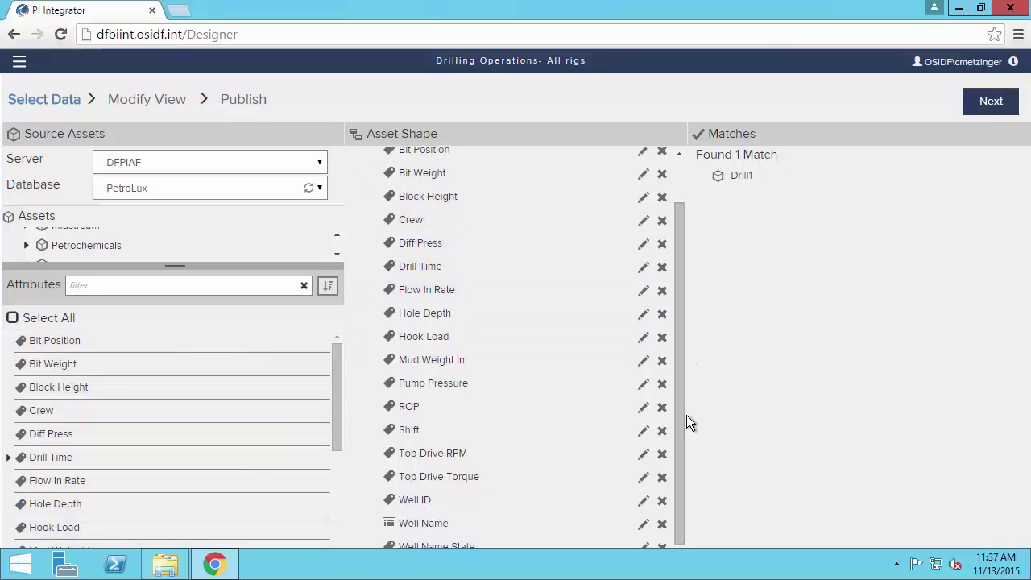
pyautogui.click(662, 525)
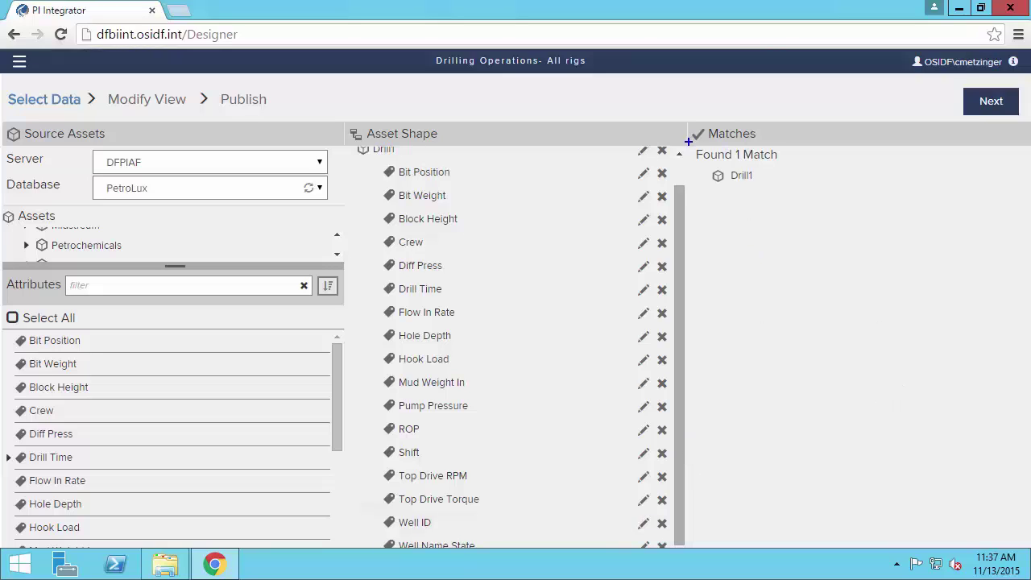
pyautogui.moveTo(690, 143)
pyautogui.mouseDown()
pyautogui.moveTo(741, 183)
pyautogui.moveTo(784, 194)
pyautogui.mouseUp()
# - Change the Drill1 shape's filter from asset name to the Rig asset template and save it
pyautogui.moveTo(677, 337); pyautogui.dragTo(679, 270)
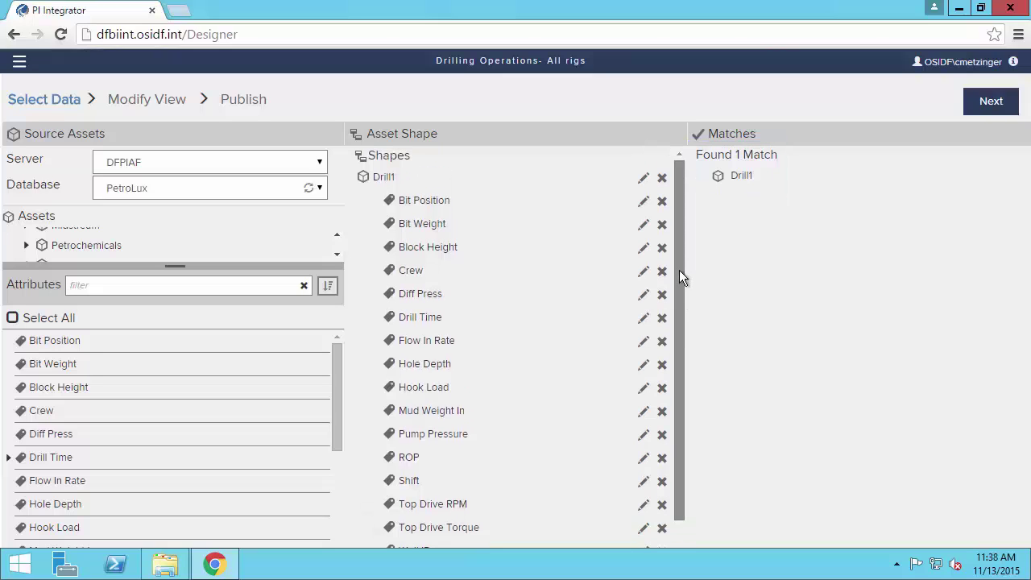
pyautogui.click(643, 180)
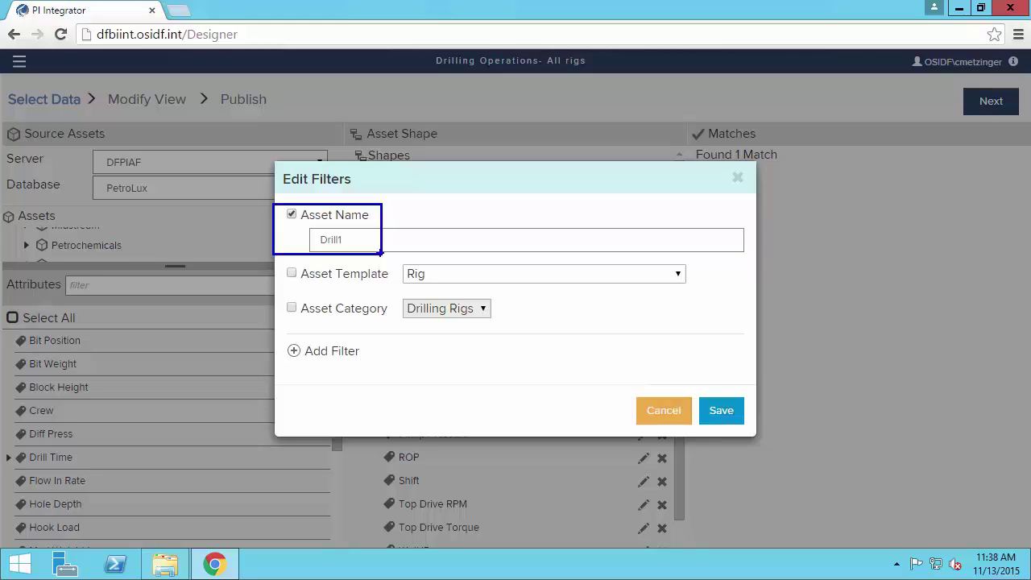
pyautogui.click(291, 273)
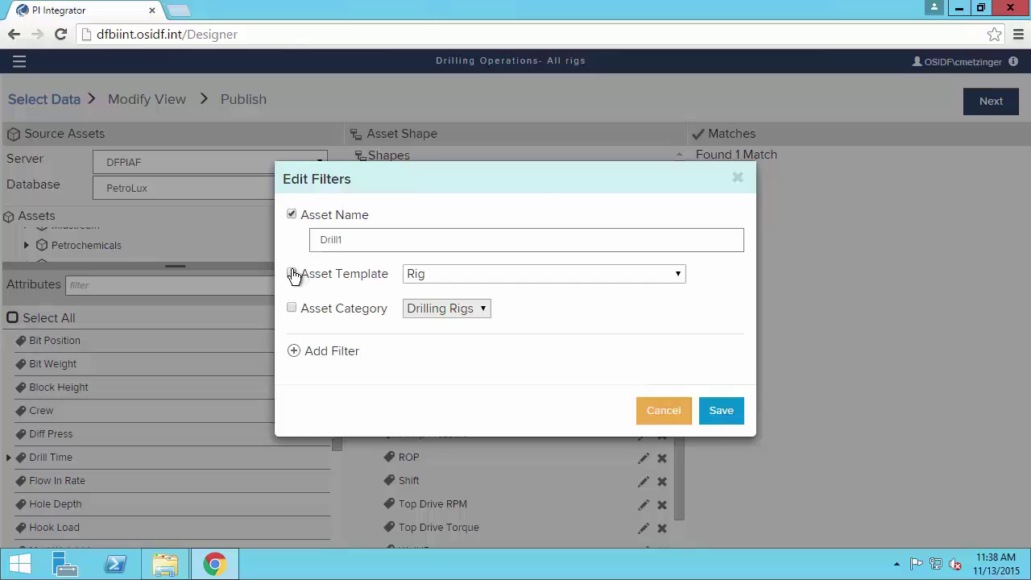
pyautogui.click(292, 214)
pyautogui.click(439, 273)
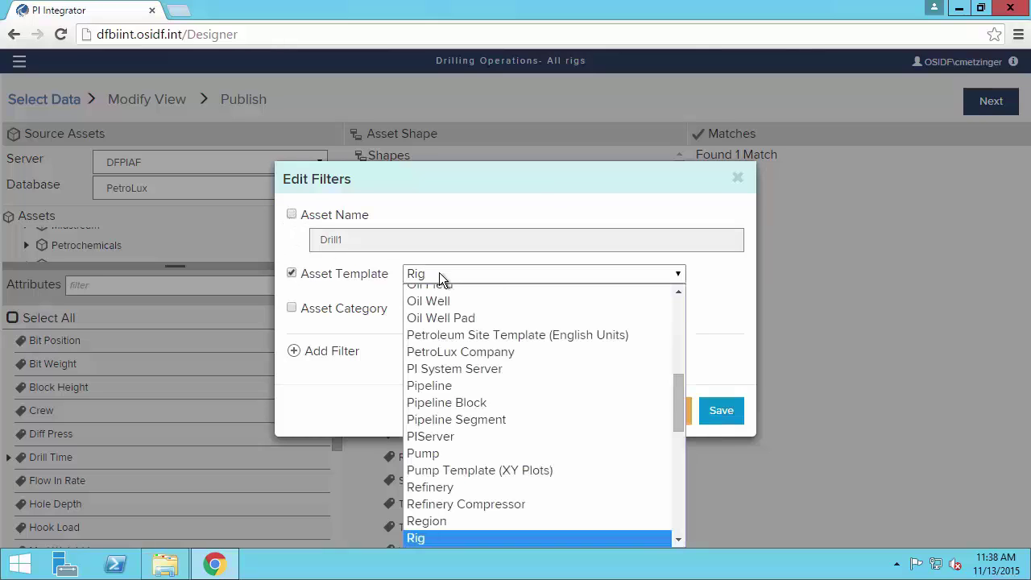
pyautogui.click(441, 538)
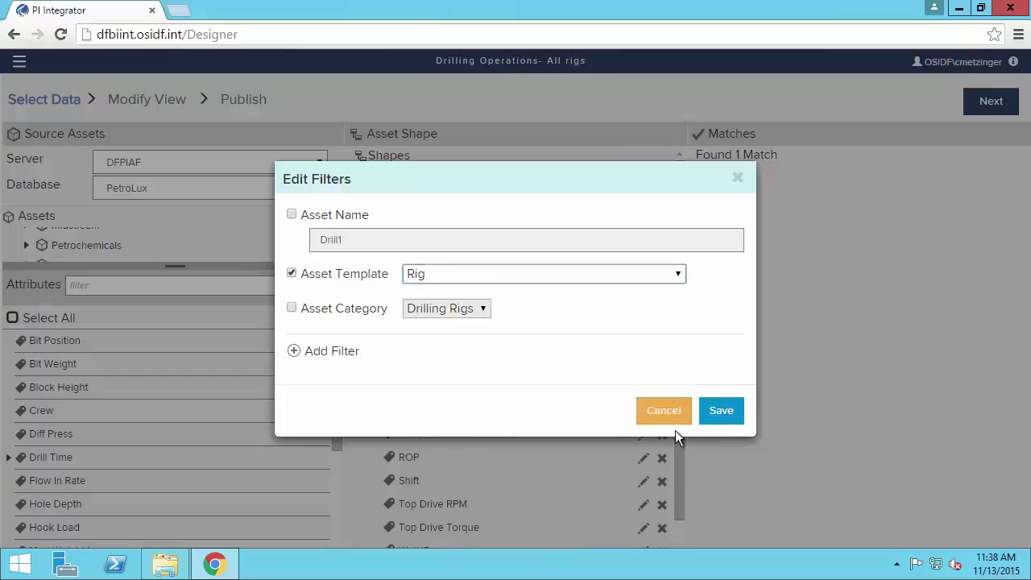
pyautogui.click(724, 414)
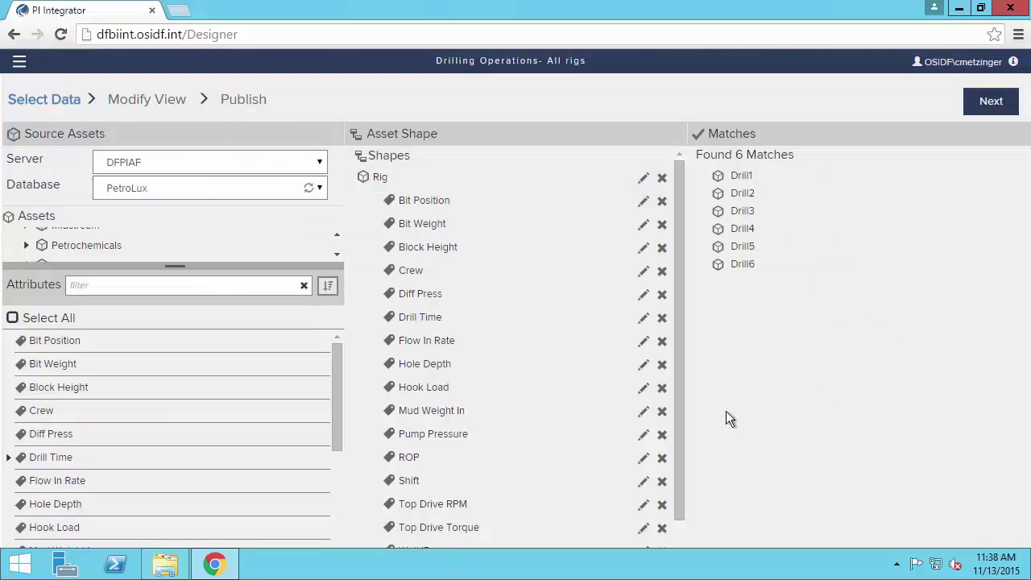
# - Review the drilling rigs matched by the asset shape and continue to the Modify View stage
pyautogui.hotkey('ctrl', '2')
pyautogui.moveTo(701, 164); pyautogui.dragTo(767, 281)
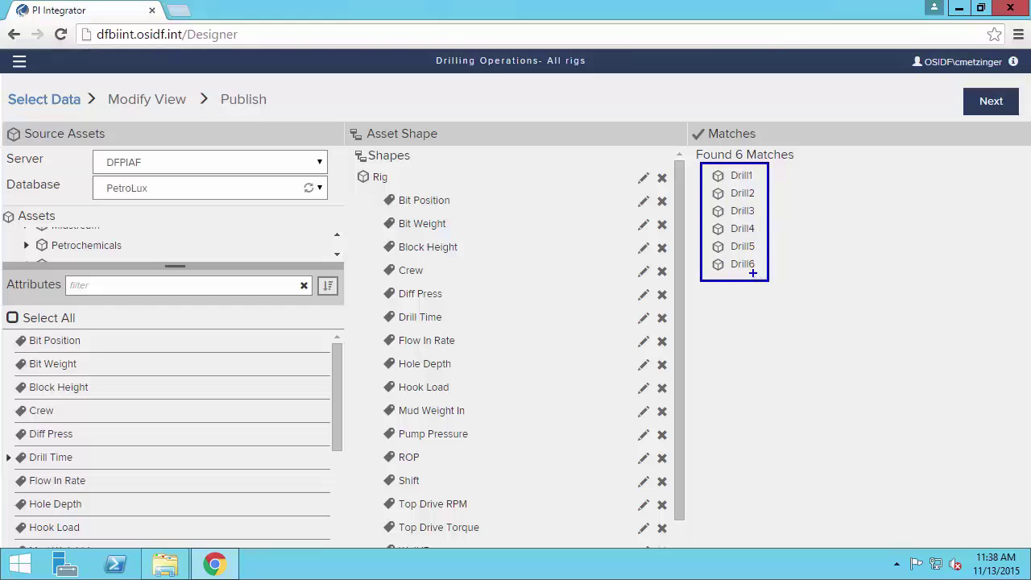
pyautogui.press('Escape')
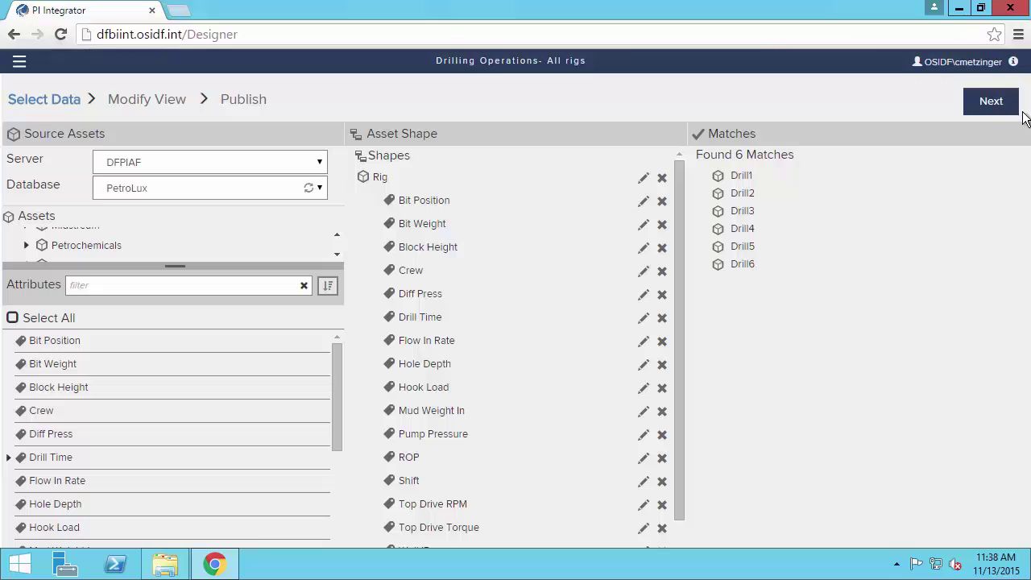
pyautogui.click(991, 103)
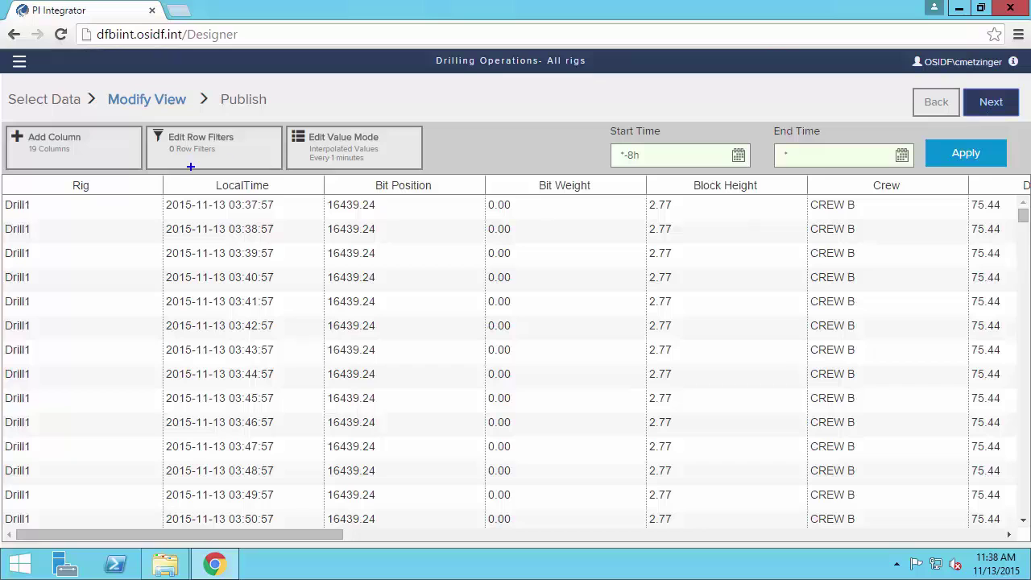
# - Examine the preview table's columns, the start and end times, the value mode and the spacing of the row timestamps
pyautogui.moveTo(4, 179); pyautogui.dragTo(1012, 523)
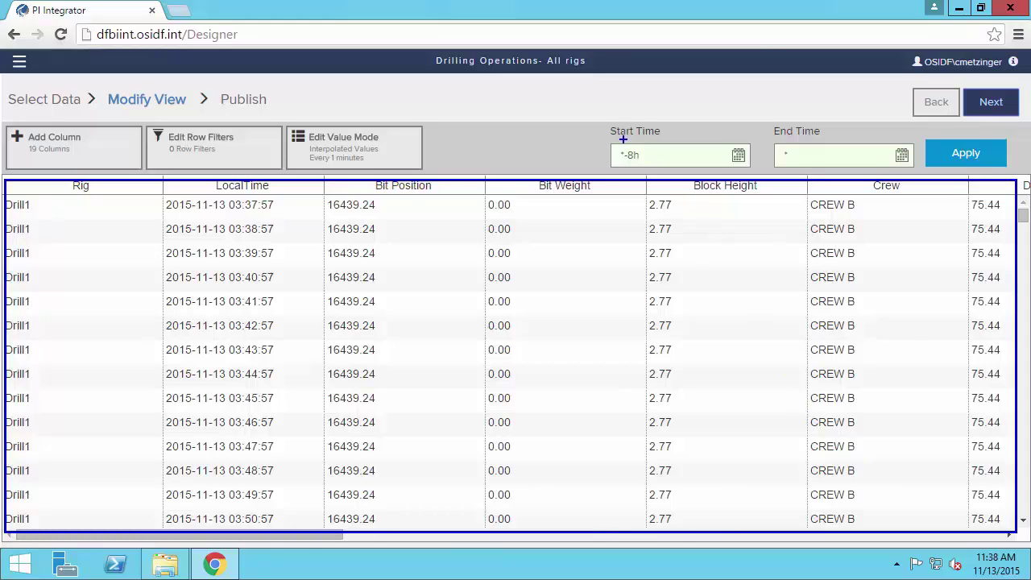
pyautogui.moveTo(601, 119); pyautogui.dragTo(624, 150)
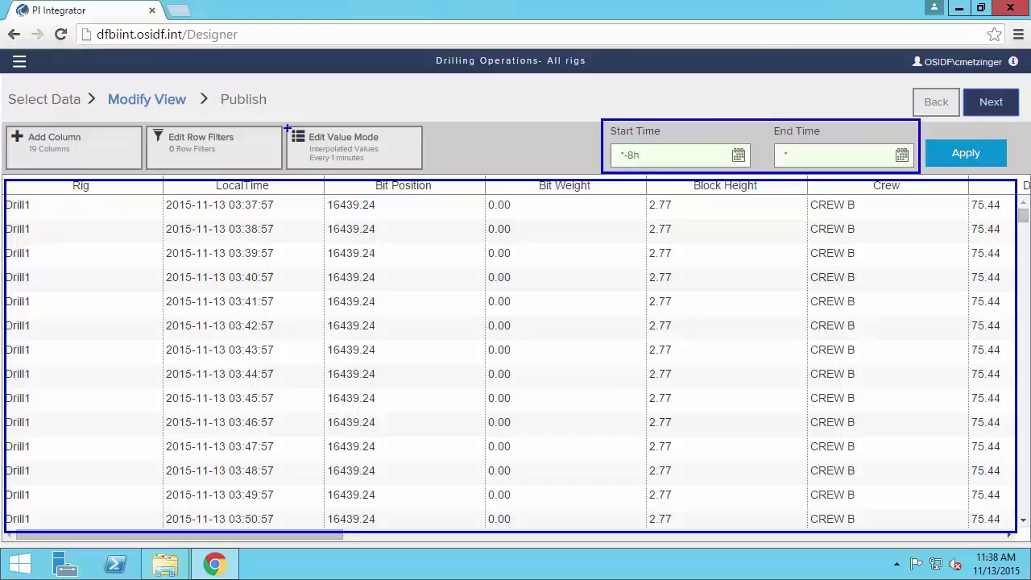
pyautogui.moveTo(287, 124); pyautogui.dragTo(415, 169)
pyautogui.moveTo(283, 206); pyautogui.dragTo(350, 187)
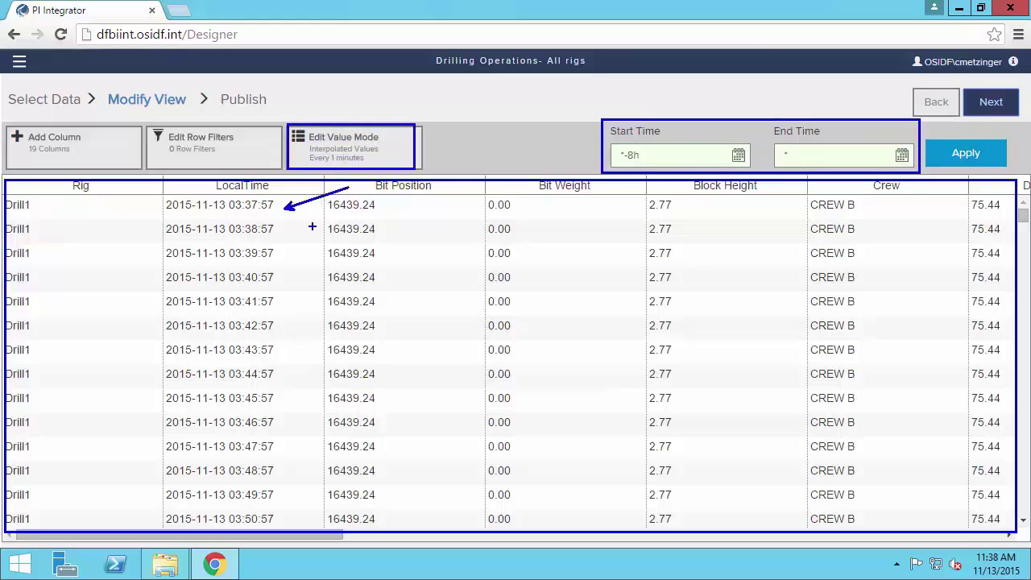
pyautogui.moveTo(277, 228); pyautogui.dragTo(329, 215)
pyautogui.moveTo(283, 256); pyautogui.dragTo(365, 232)
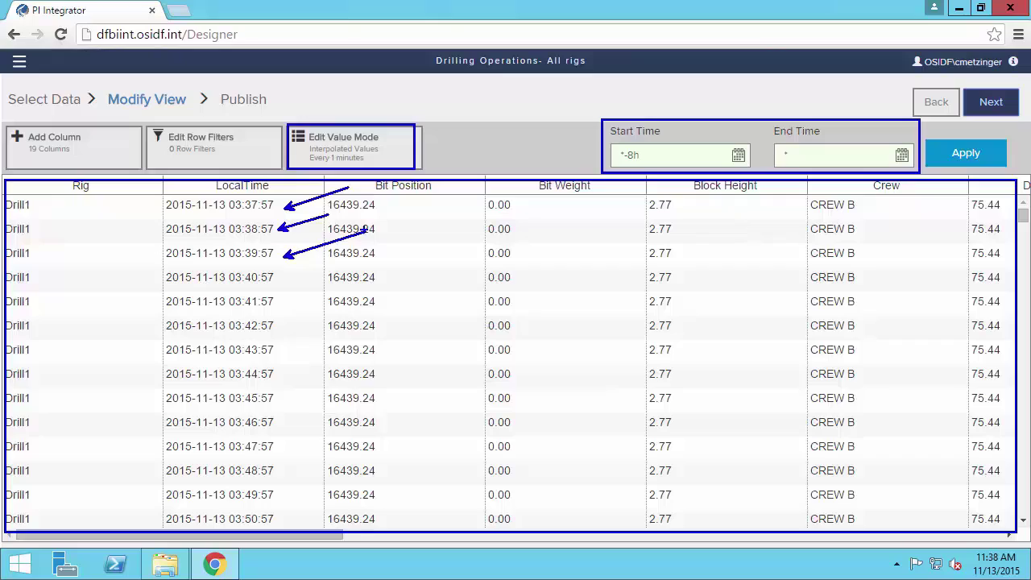
pyautogui.press('Escape')
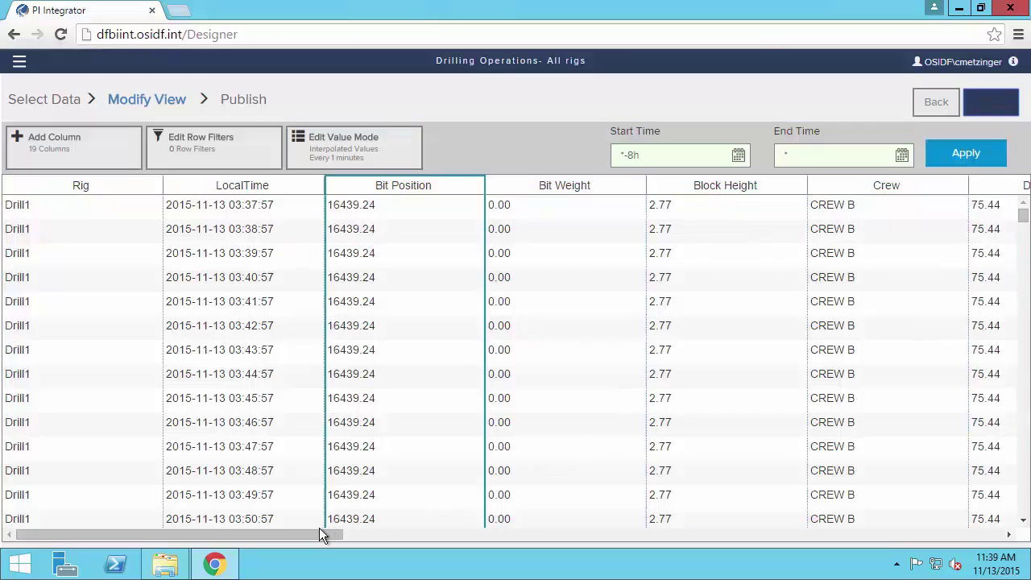
pyautogui.moveTo(319, 533); pyautogui.dragTo(171, 565)
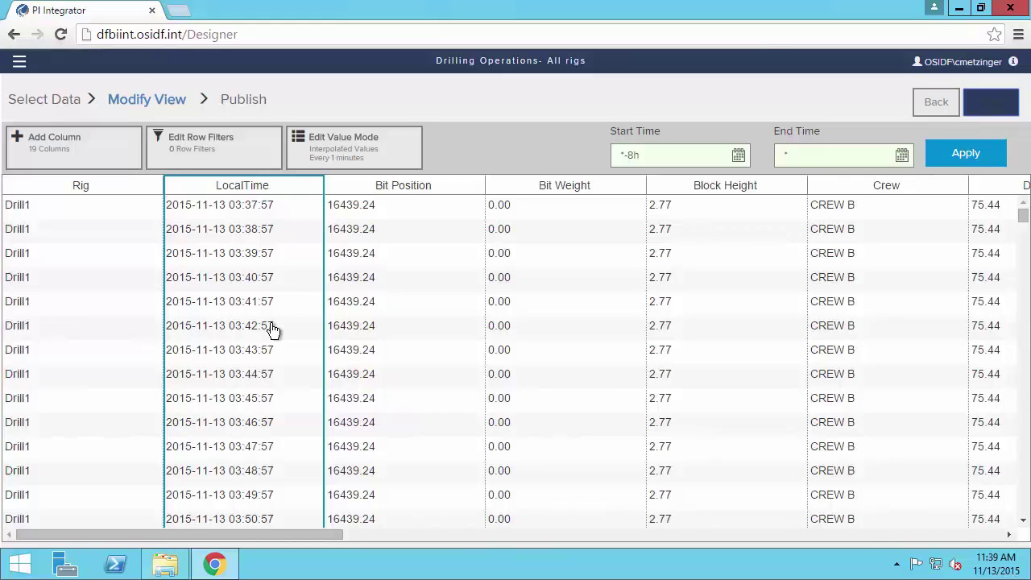
# - Begin adding a data column based on Bit Position and examine the available column data content options
pyautogui.click(95, 157)
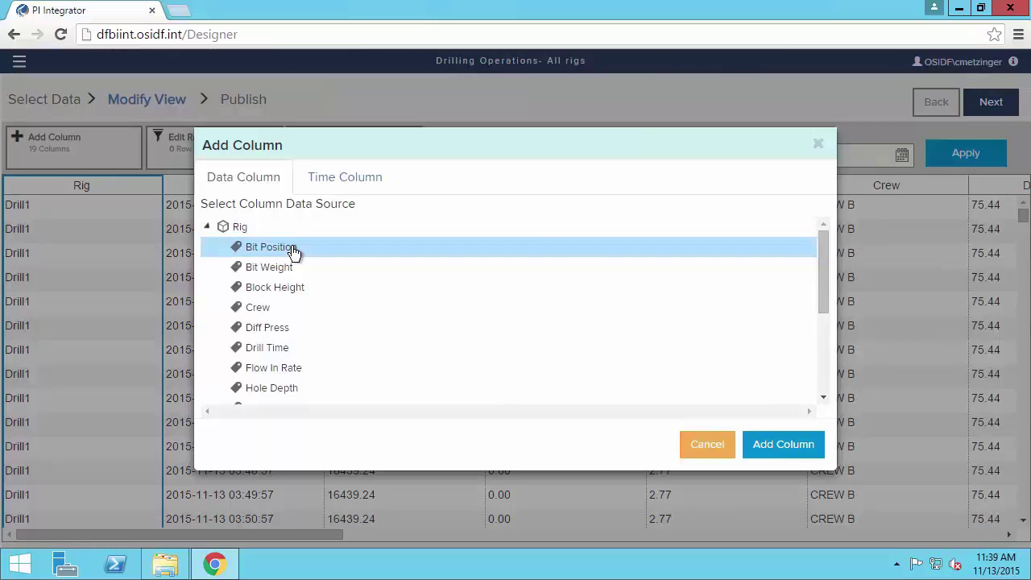
pyautogui.click(294, 252)
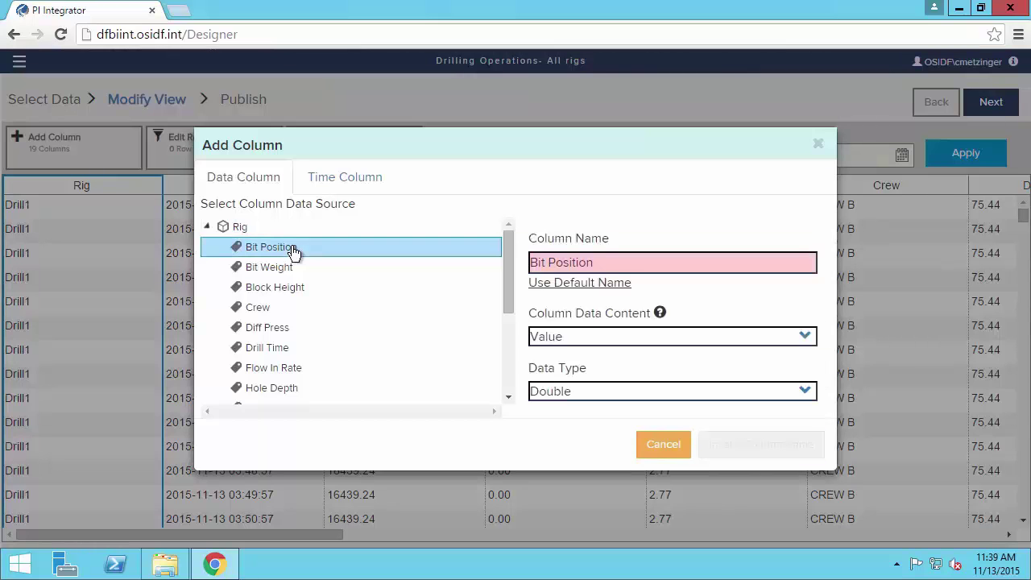
pyautogui.click(773, 345)
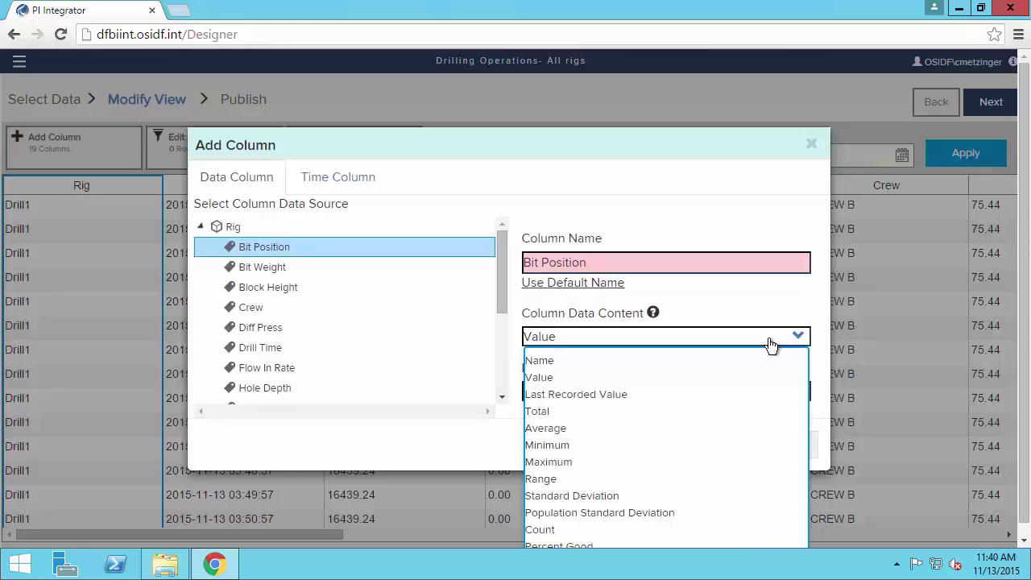
pyautogui.click(788, 296)
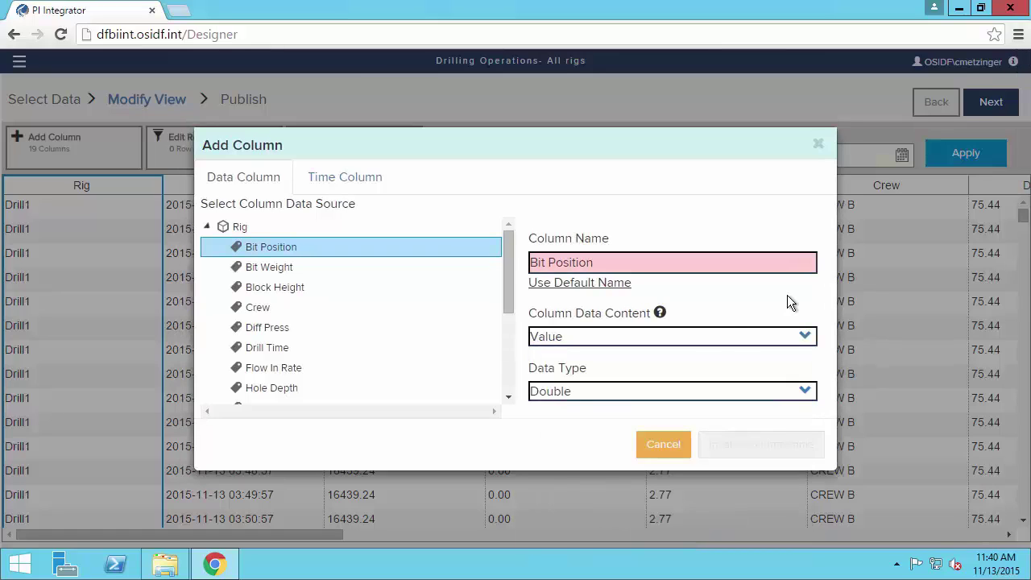
# - Add an Hour time column to the view alongside the existing TimeStamp column
pyautogui.click(370, 181)
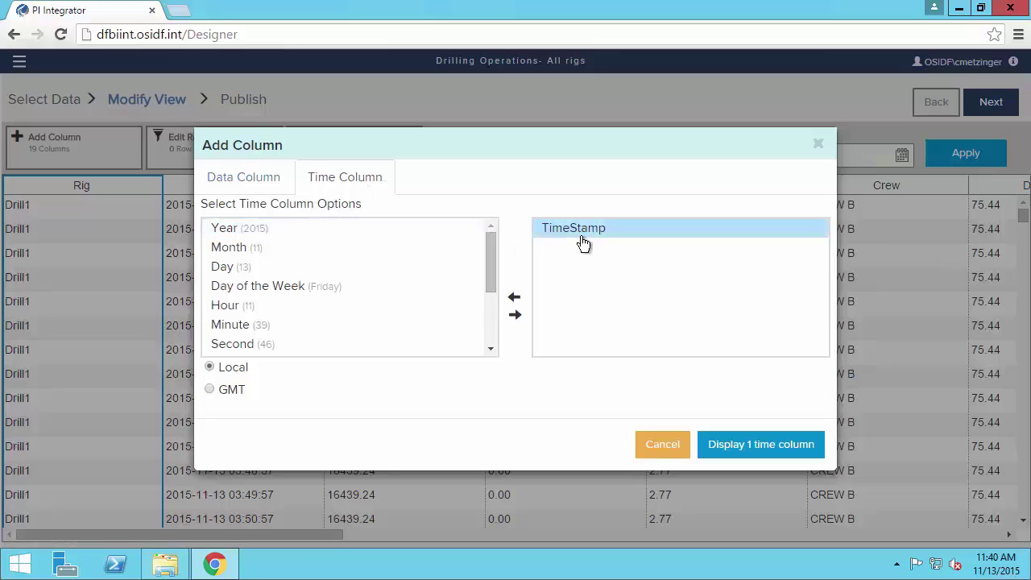
pyautogui.click(246, 310)
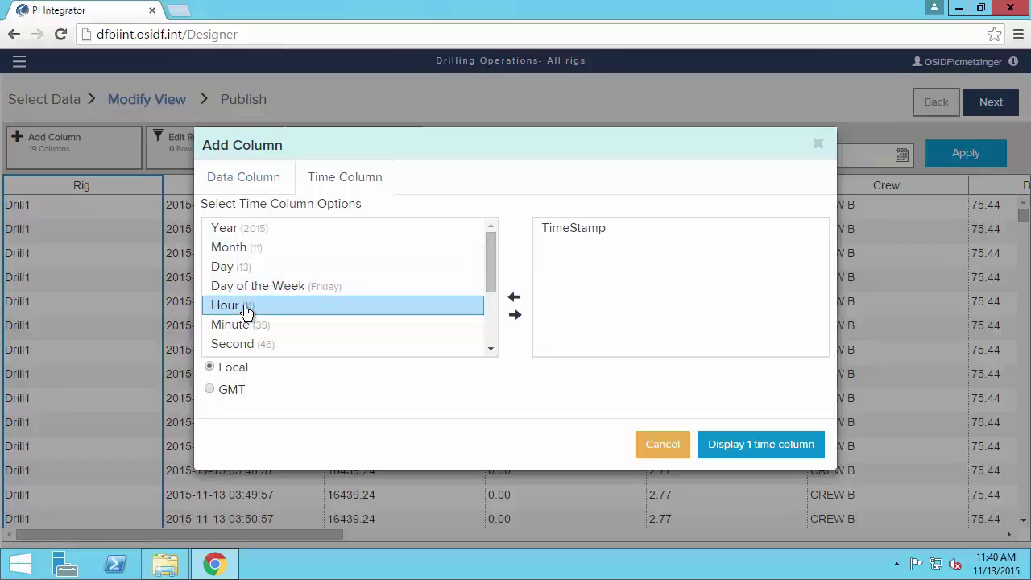
pyautogui.click(515, 318)
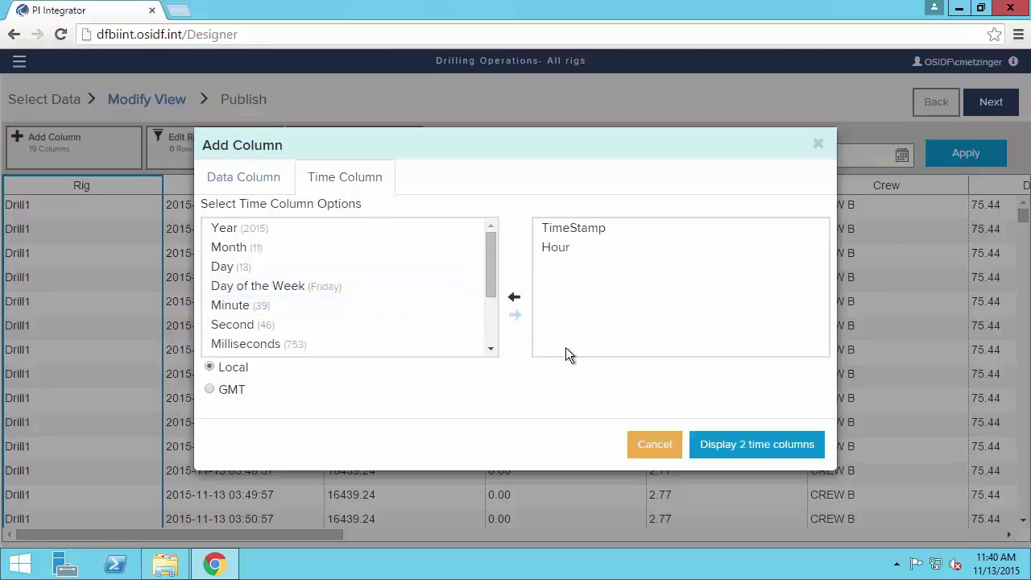
pyautogui.click(757, 449)
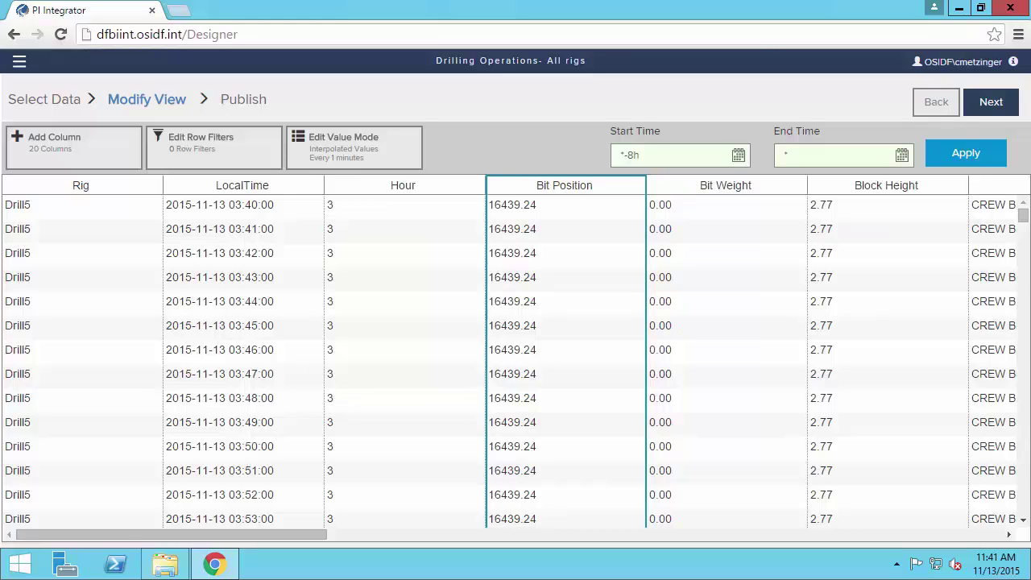
# - Add a numeric row filter that includes only rows where Top Drive RPM is greater than or equal to 0
pyautogui.click(230, 160)
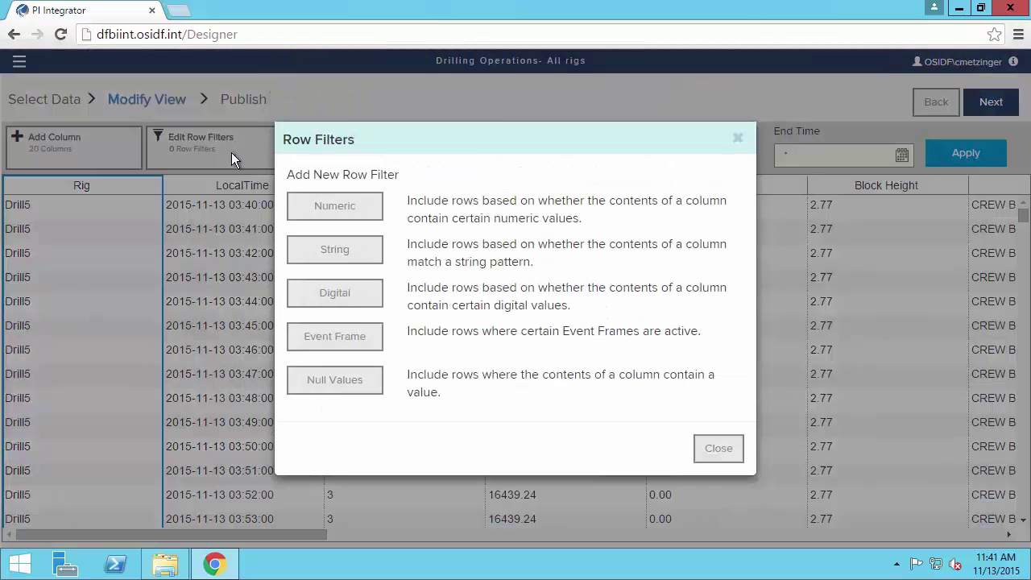
pyautogui.click(356, 211)
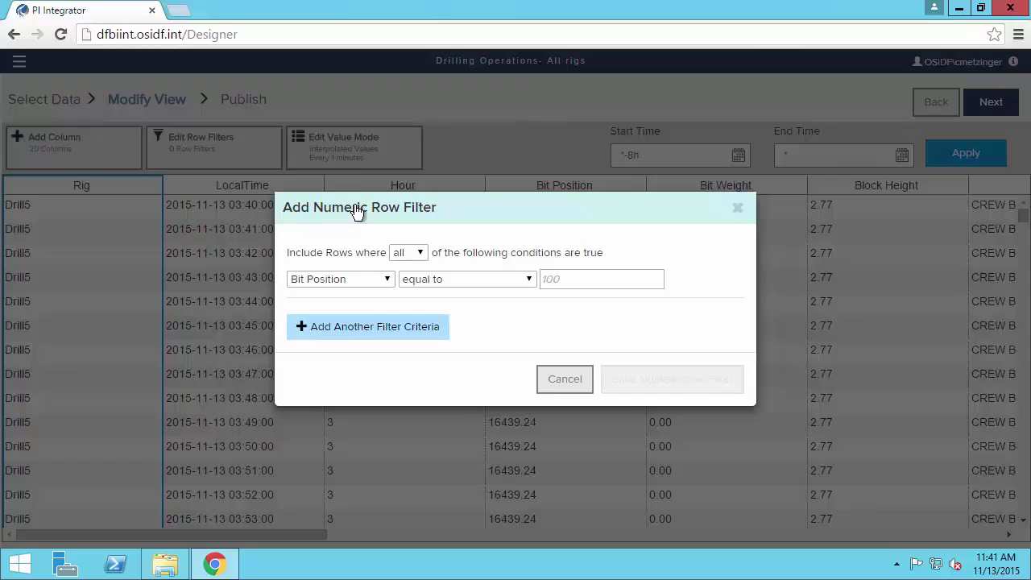
pyautogui.click(386, 280)
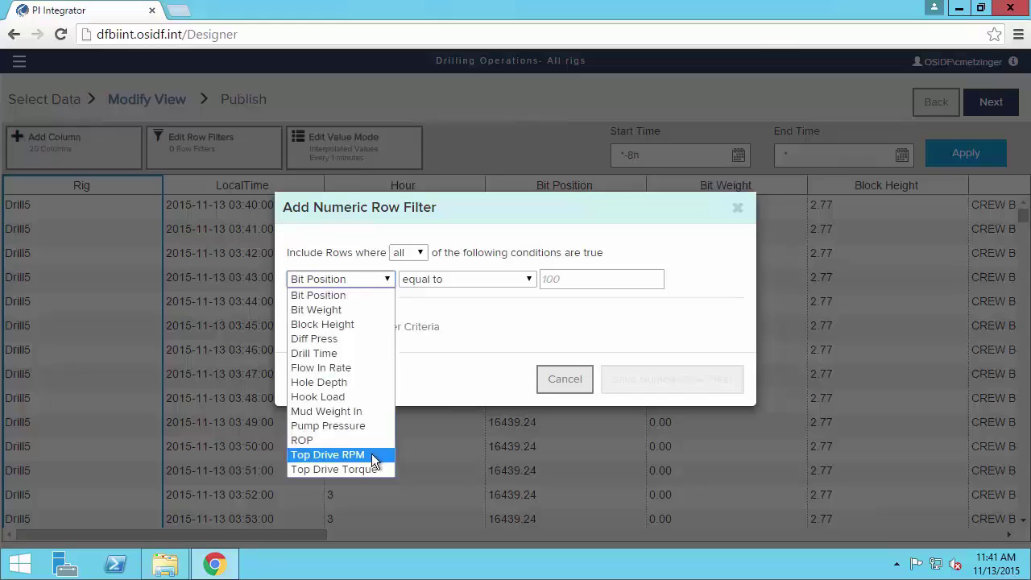
pyautogui.click(328, 456)
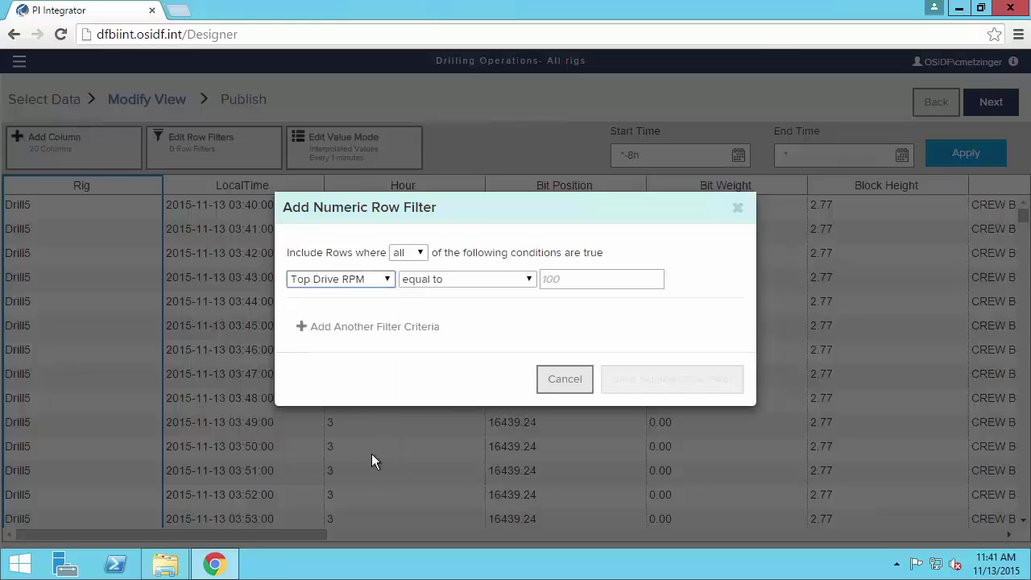
pyautogui.click(468, 281)
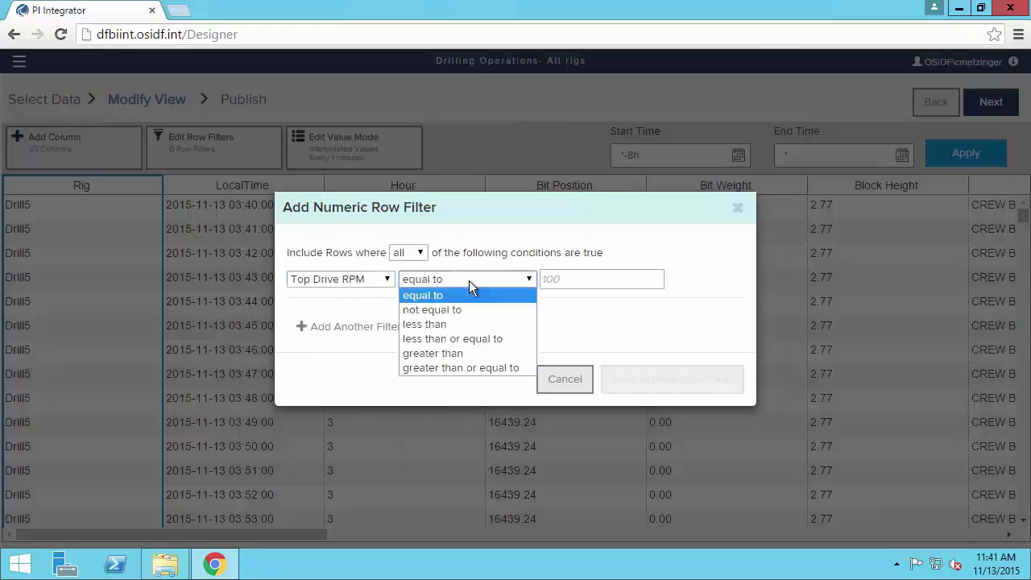
pyautogui.click(471, 369)
pyautogui.click(564, 280)
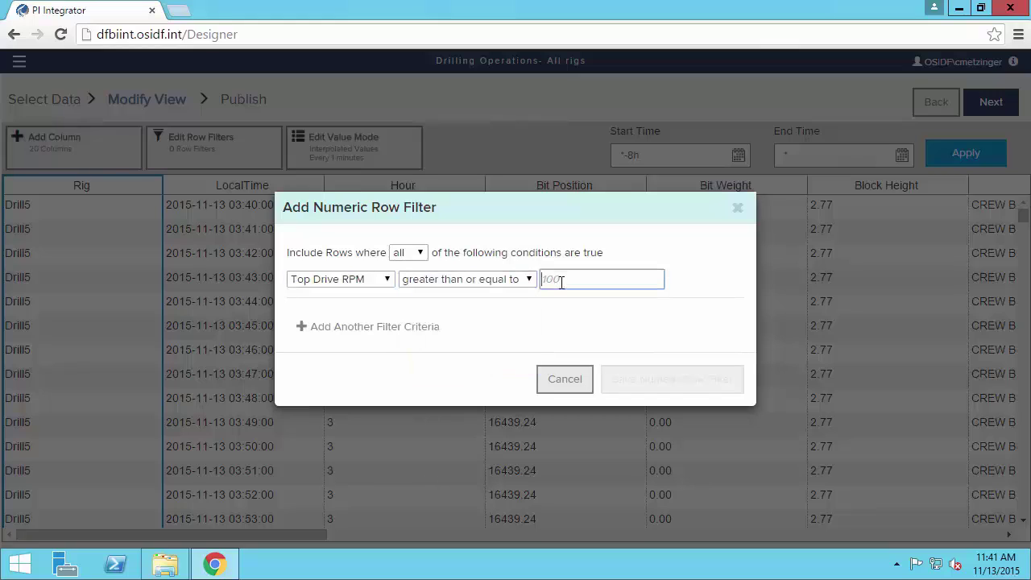
pyautogui.write('0')
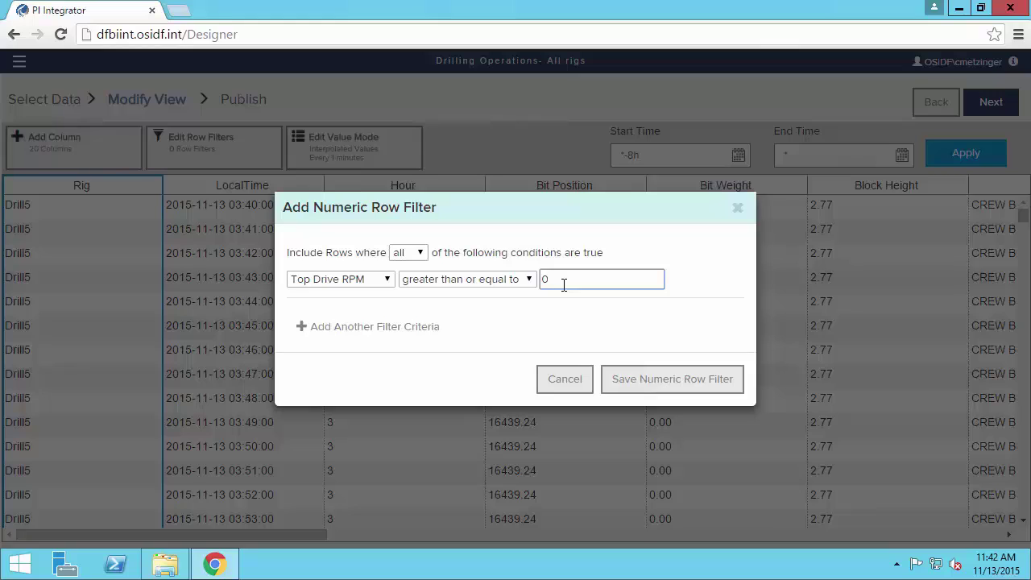
pyautogui.click(667, 380)
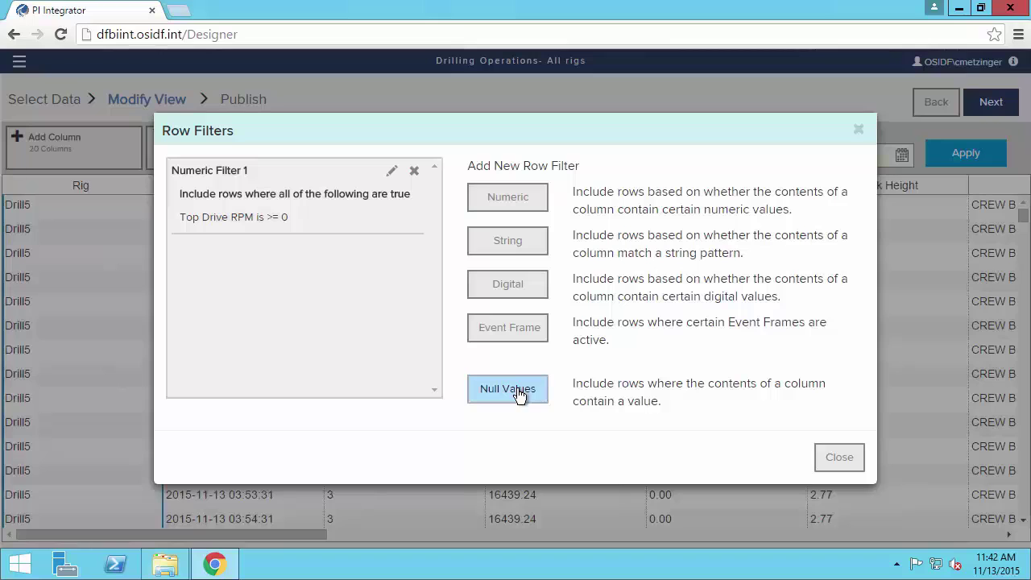
pyautogui.click(837, 458)
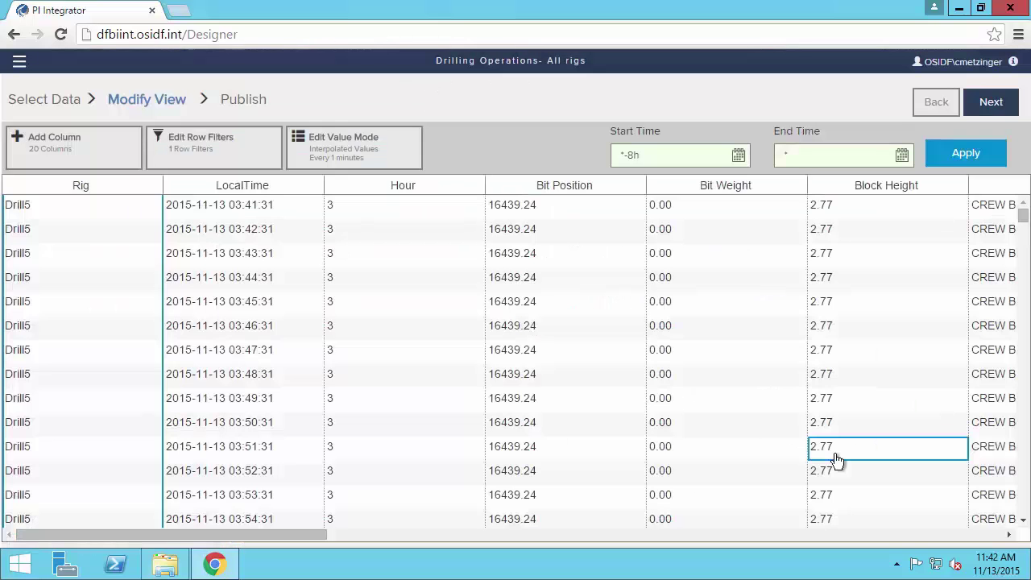
# - Change the value mode from fixed-interval sampling to using ROP as the key column and save it
pyautogui.click(373, 157)
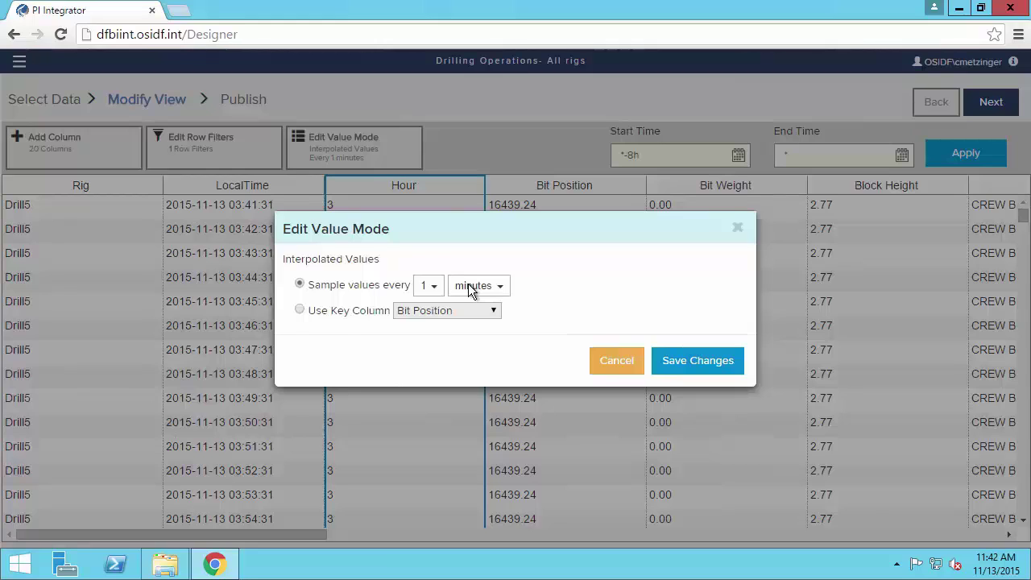
pyautogui.click(302, 310)
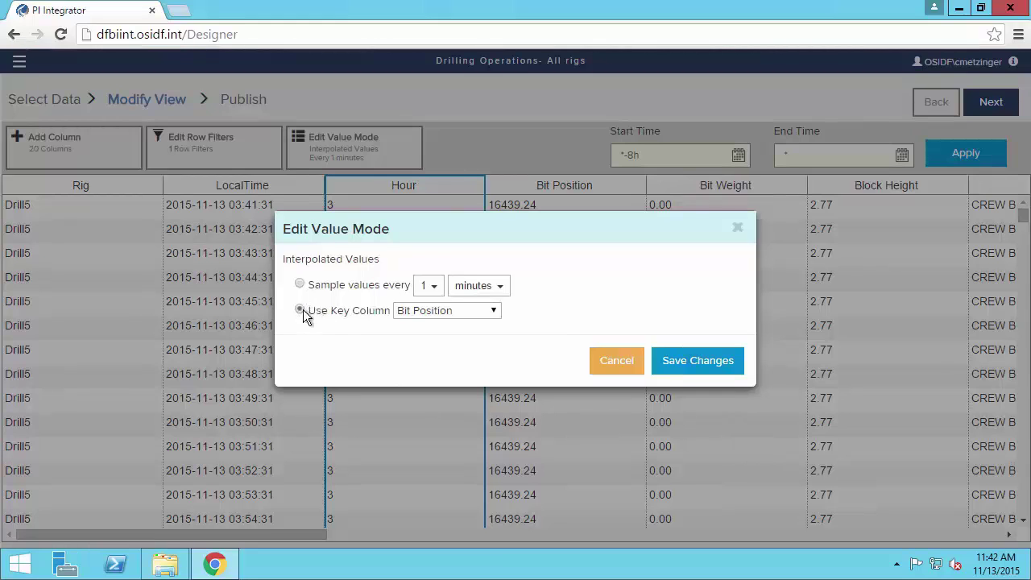
pyautogui.click(494, 313)
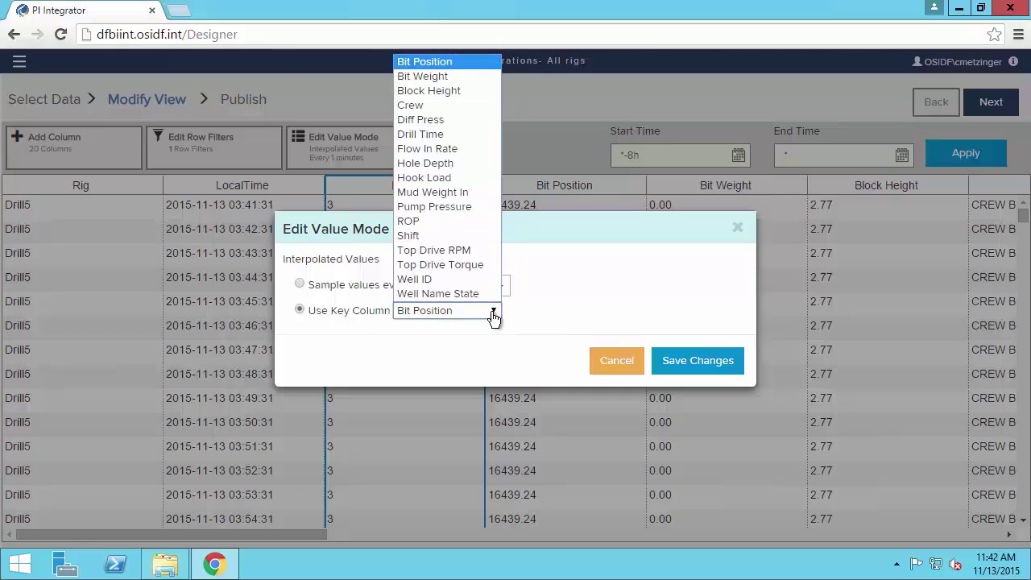
pyautogui.click(423, 225)
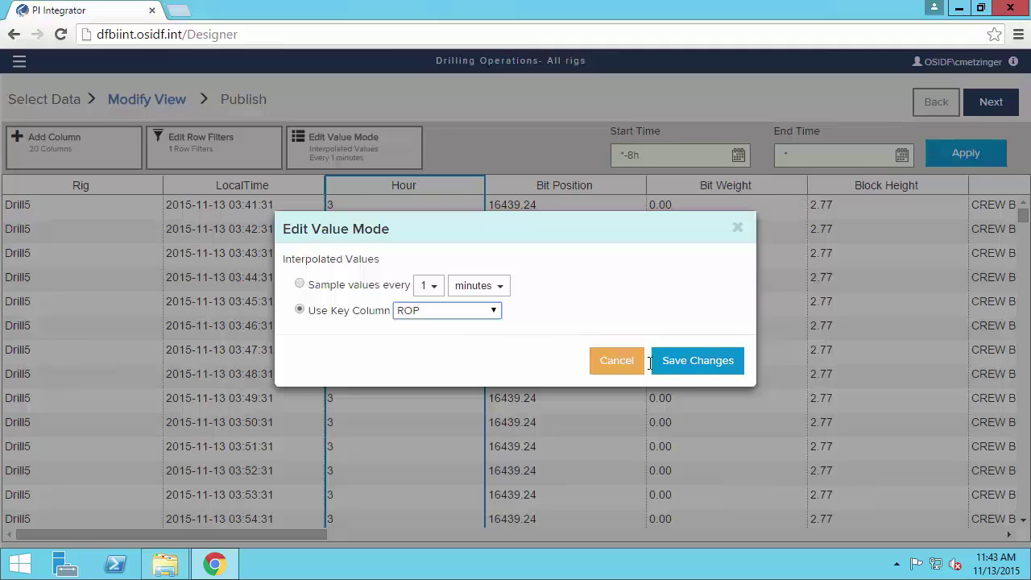
pyautogui.click(698, 361)
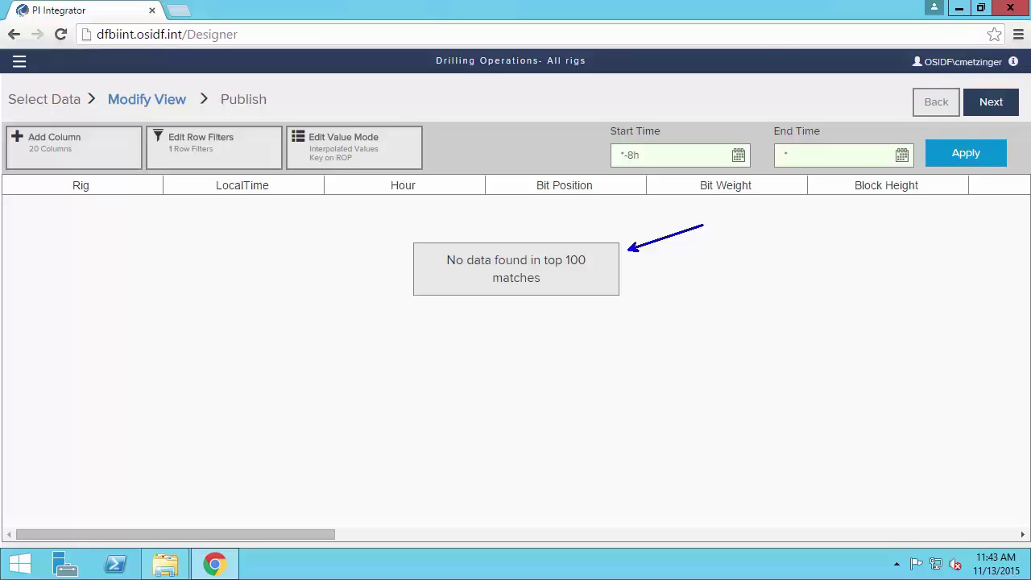
# - Set the view's start time to 4/1/2013 and apply it to the preview
pyautogui.click(679, 154)
pyautogui.press('BackSpace')
pyautogui.press('BackSpace')
pyautogui.press('BackSpace')
pyautogui.press('BackSpace')
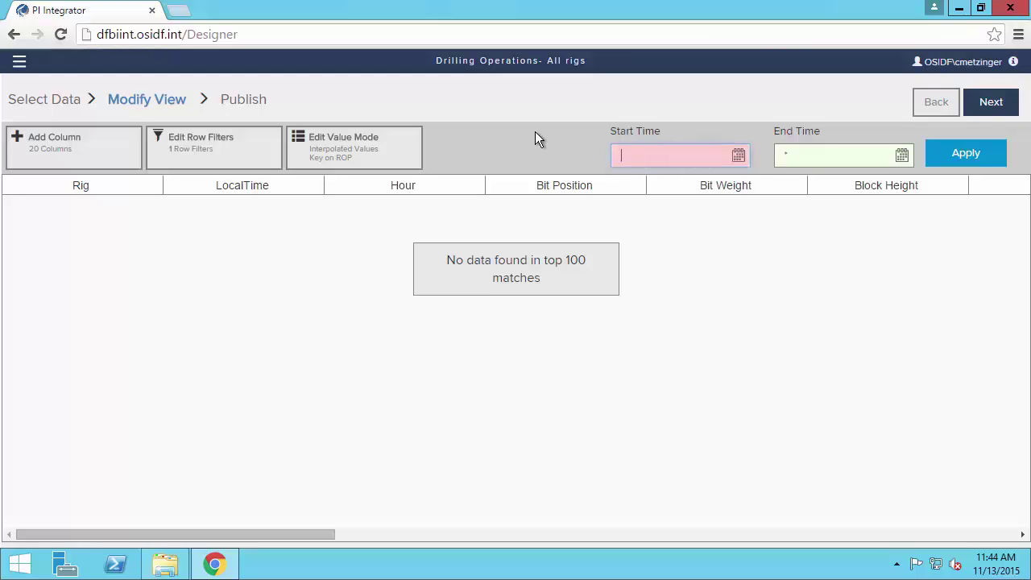
pyautogui.write('4/1/2013')
pyautogui.click(970, 154)
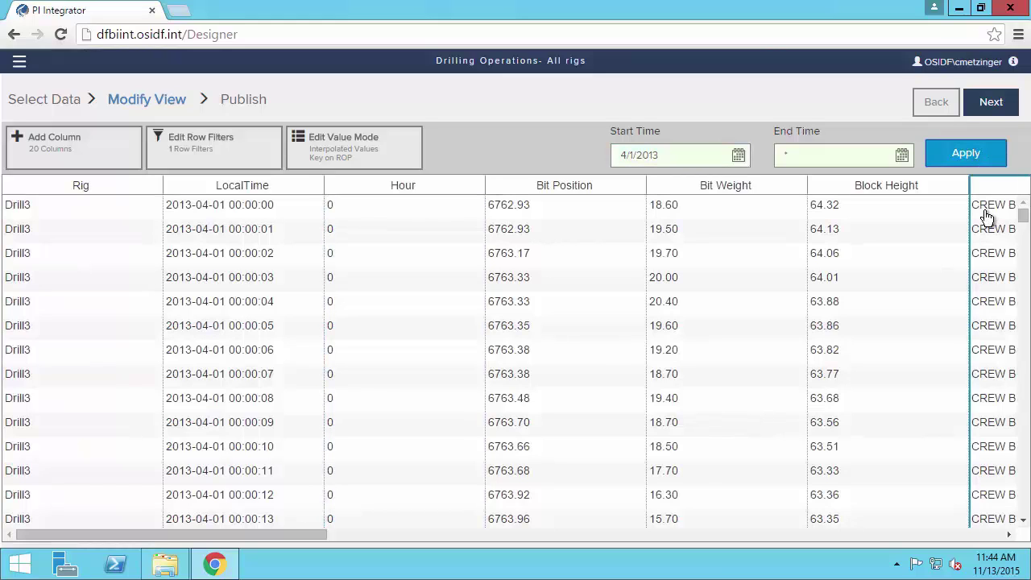
# - Set the view's end time to 4/2/2013 and apply the new time range to the preview
pyautogui.click(848, 153)
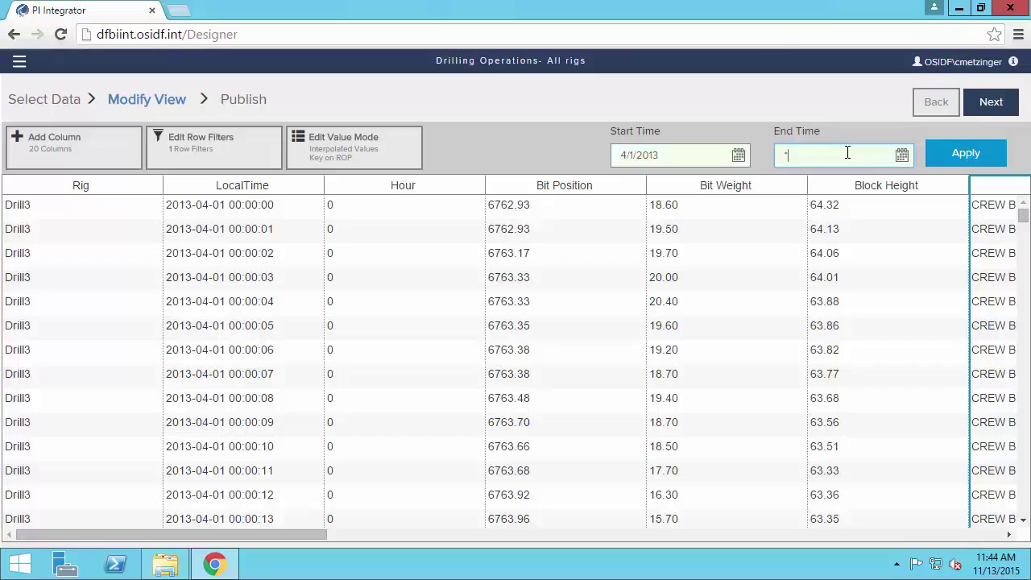
pyautogui.press('BackSpace')
pyautogui.write('4')
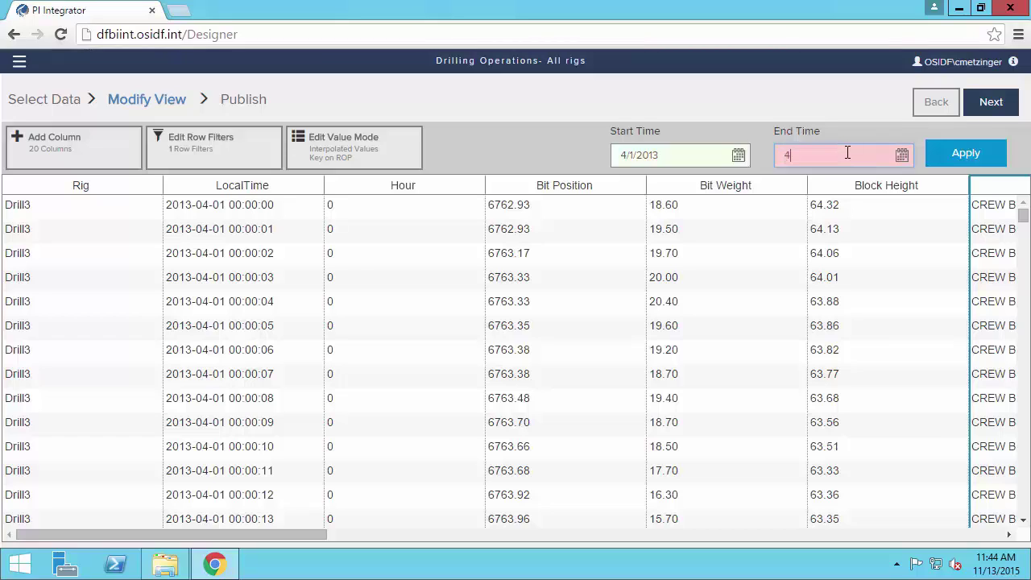
pyautogui.write('/2/2013')
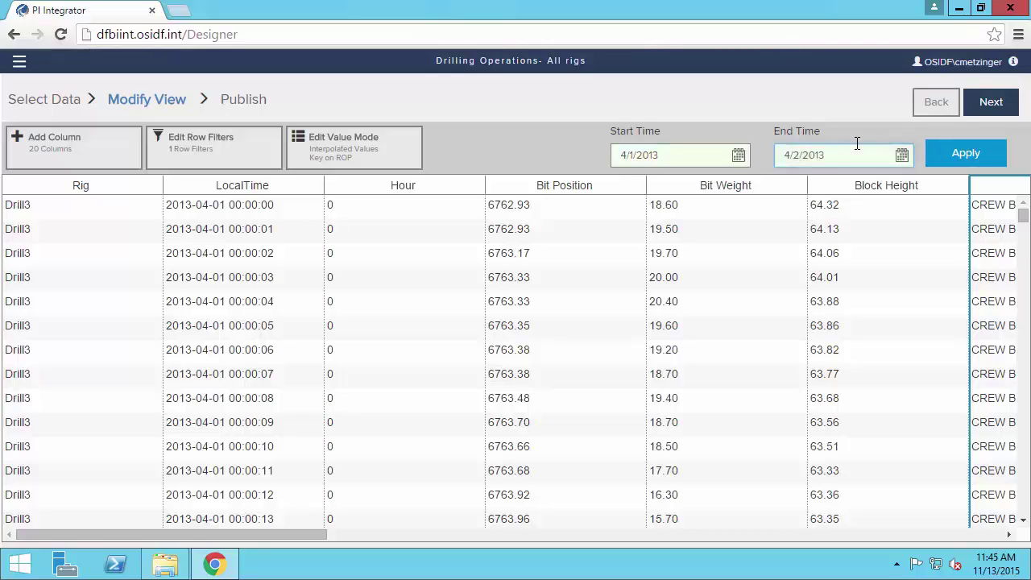
pyautogui.click(958, 163)
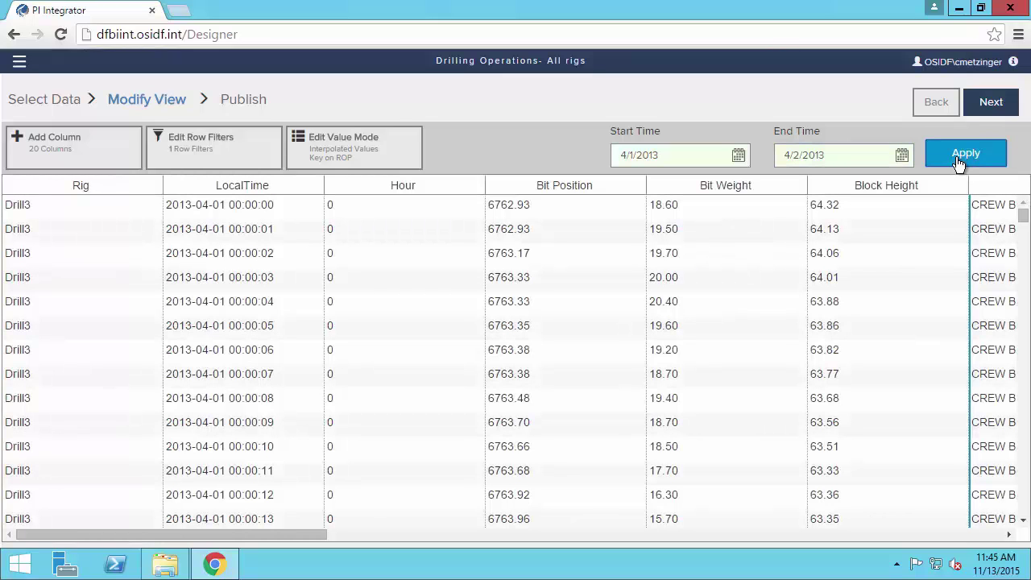
# - Publish the view once to the PI View target, reading the confirmation details before confirming
pyautogui.click(991, 102)
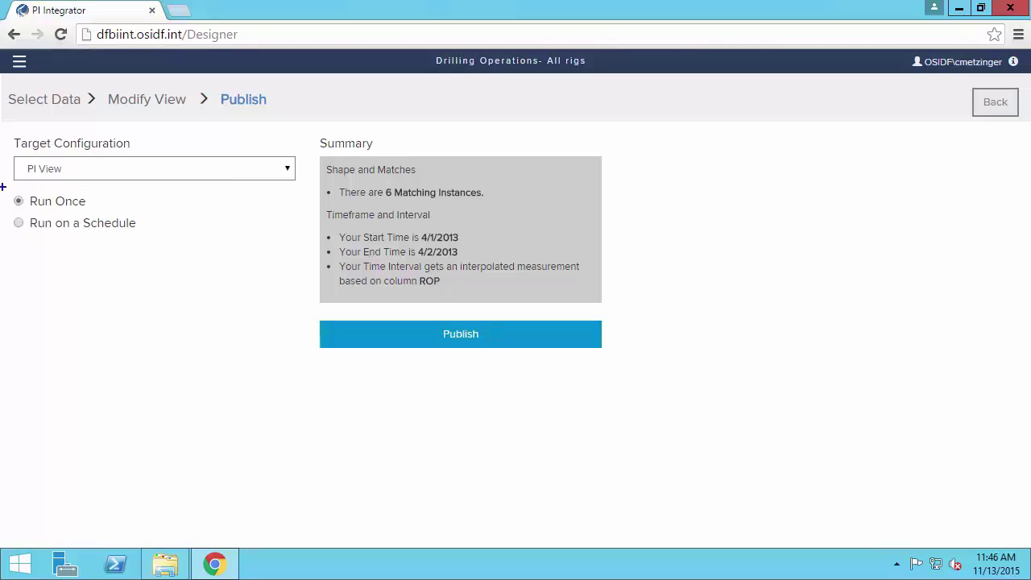
pyautogui.moveTo(3, 187); pyautogui.dragTo(158, 240)
pyautogui.click(467, 340)
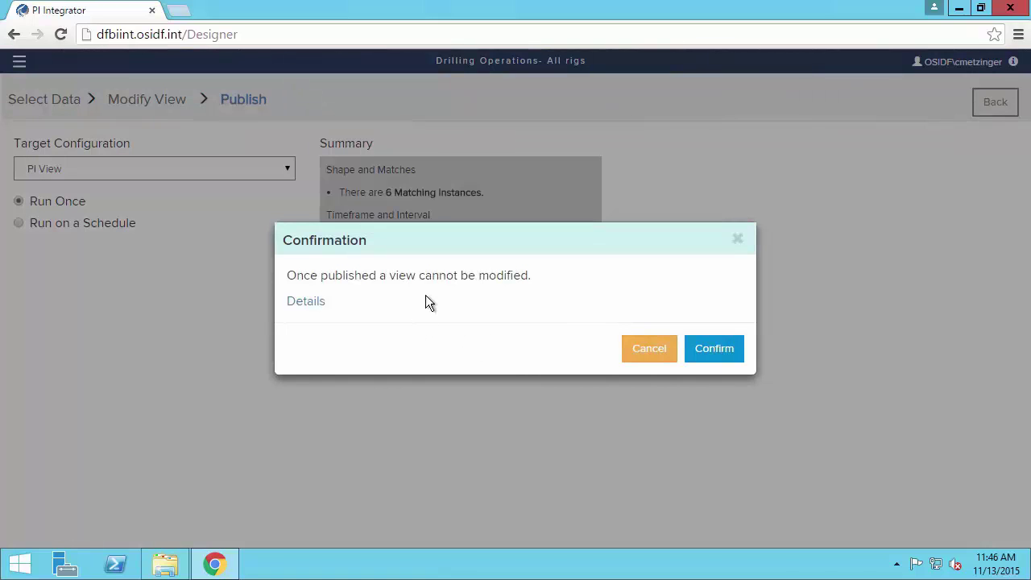
pyautogui.click(310, 301)
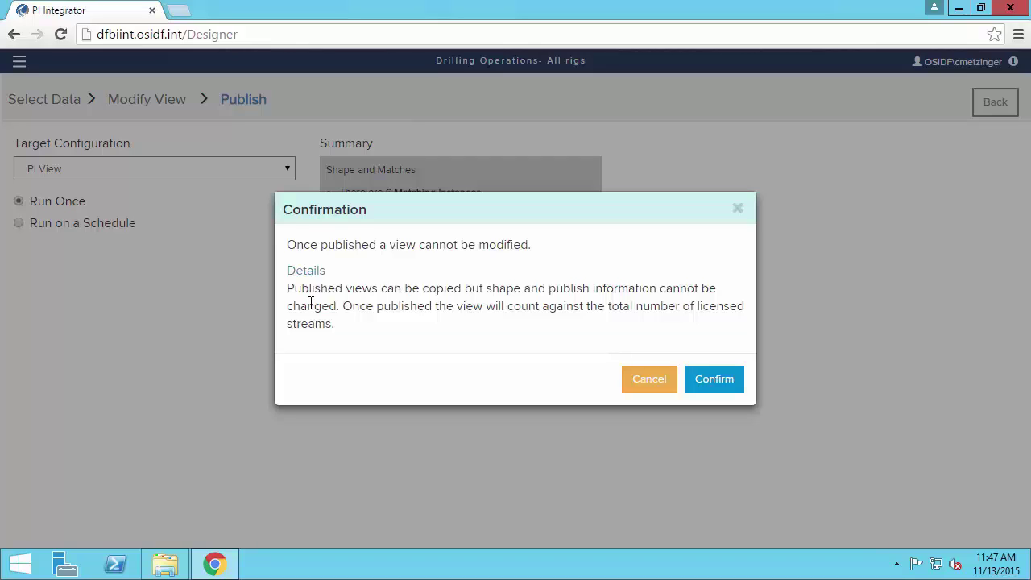
pyautogui.click(713, 380)
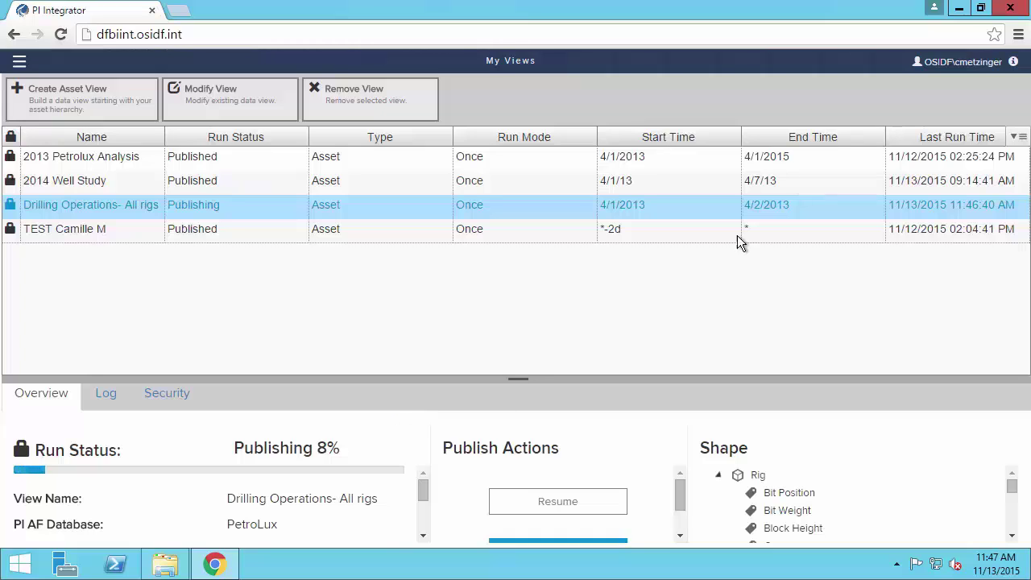
# - Minimize the browser, launch the PI-ODBC_2015_ installer from the PI_ODBC folder as administrator, and accept its introductory notice
pyautogui.click(959, 10)
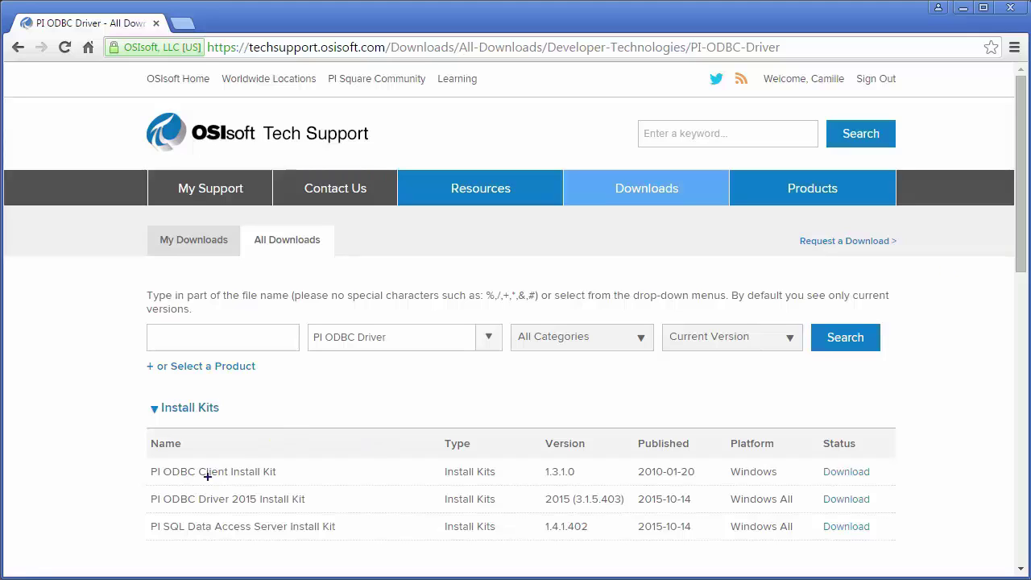
pyautogui.moveTo(144, 488); pyautogui.dragTo(264, 507)
pyautogui.click(965, 8)
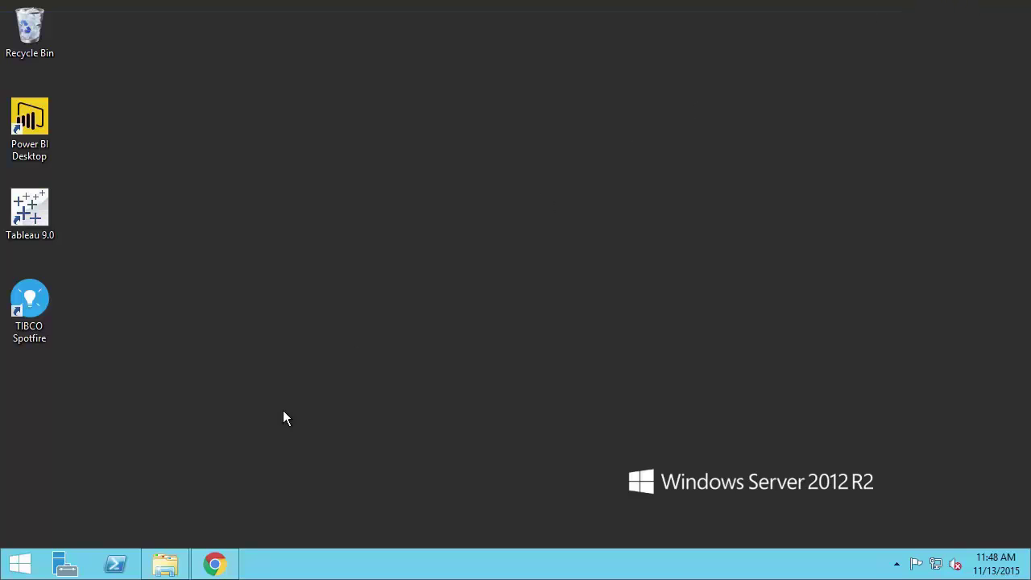
pyautogui.click(166, 564)
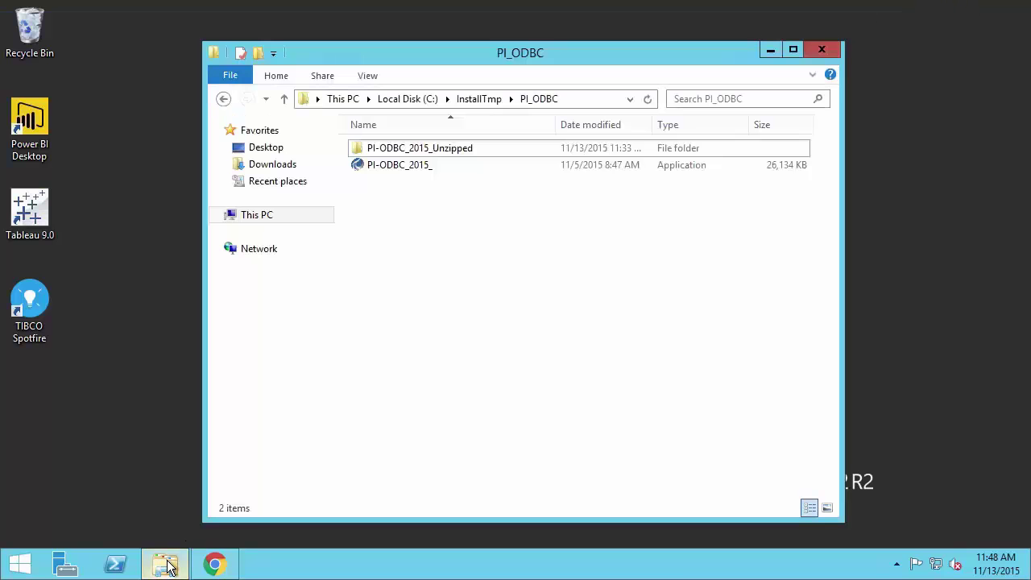
pyautogui.rightClick(456, 166)
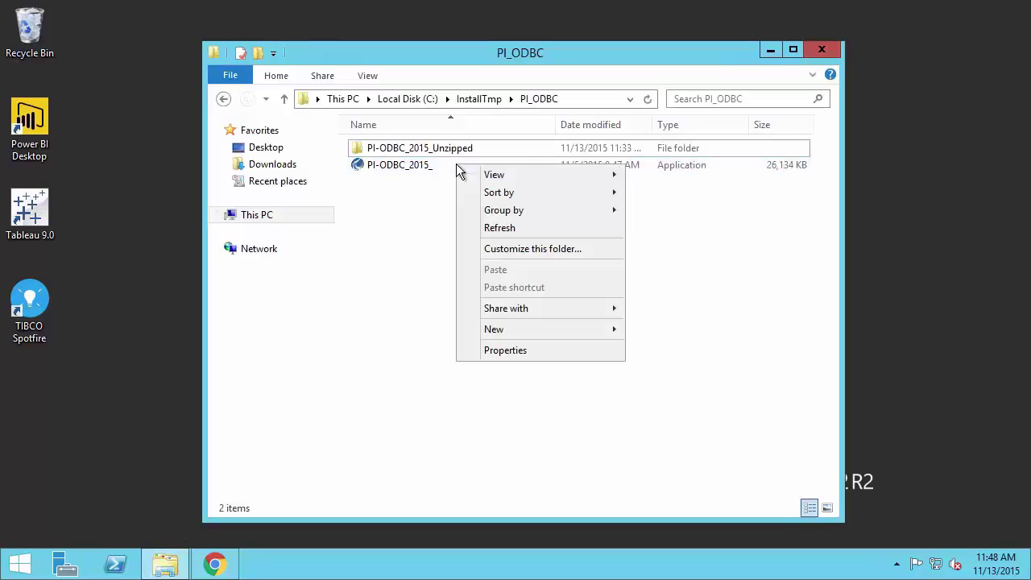
pyautogui.click(419, 170)
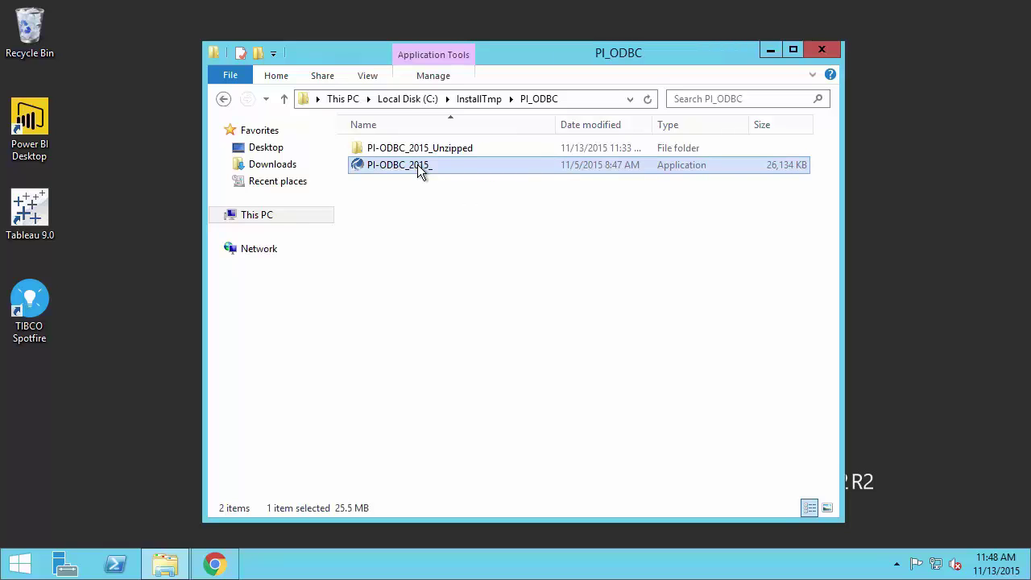
pyautogui.rightClick(417, 165)
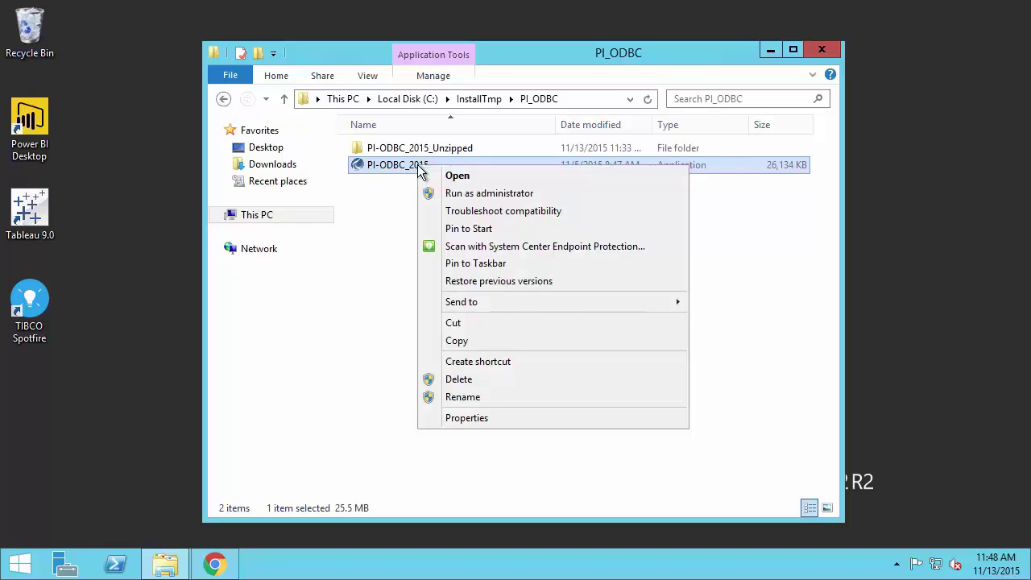
pyautogui.click(528, 194)
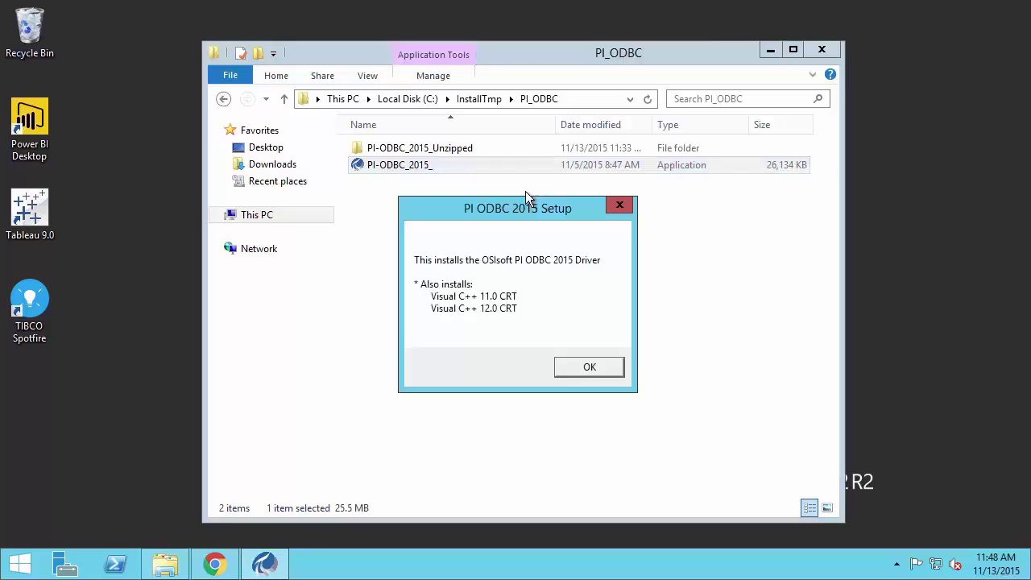
pyautogui.click(588, 367)
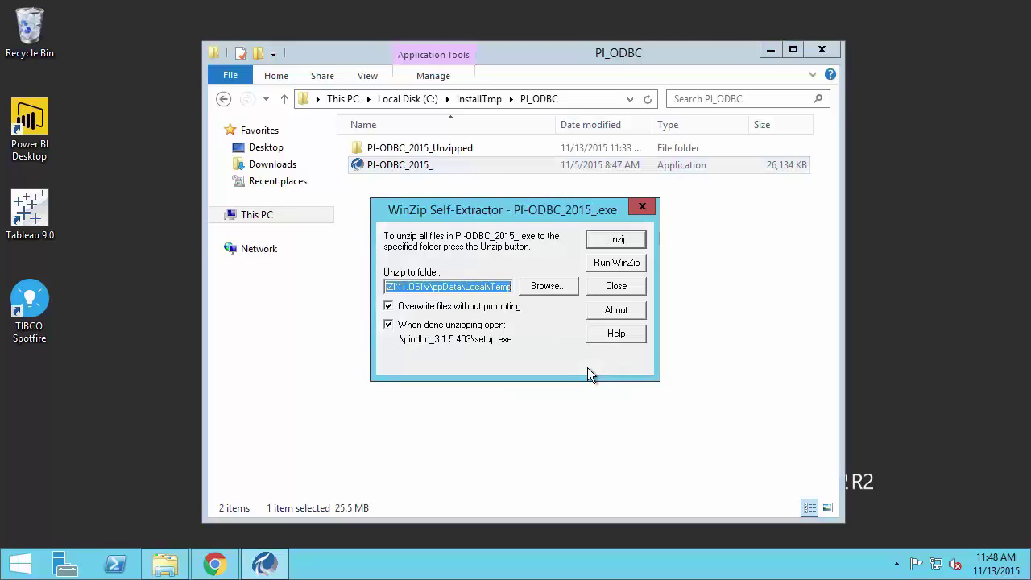
# - Unzip the installer files into the PI-ODBC_2015_Unzipped folder under C:\InstallTmp\PI_ODBC
pyautogui.click(552, 289)
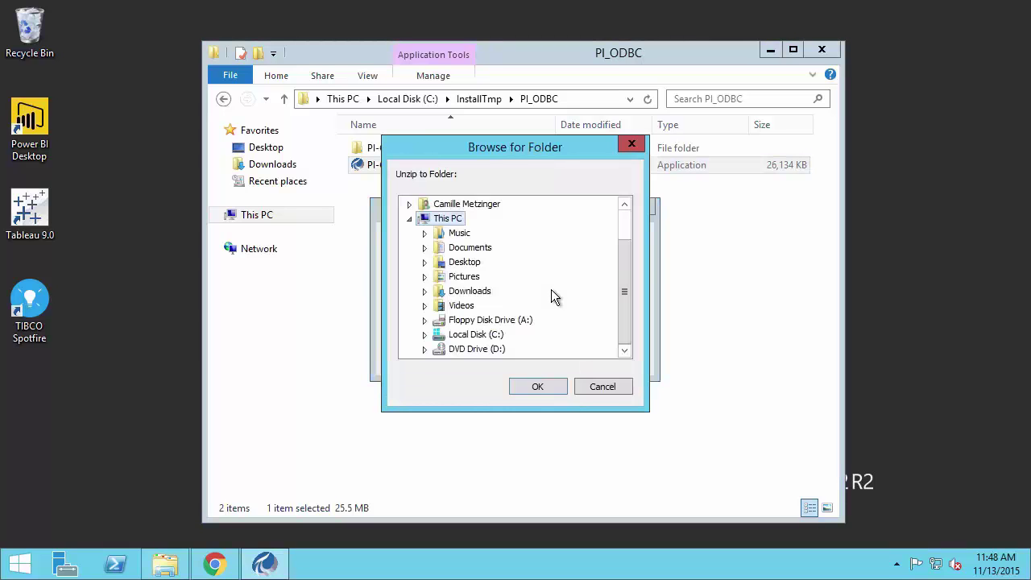
pyautogui.click(425, 334)
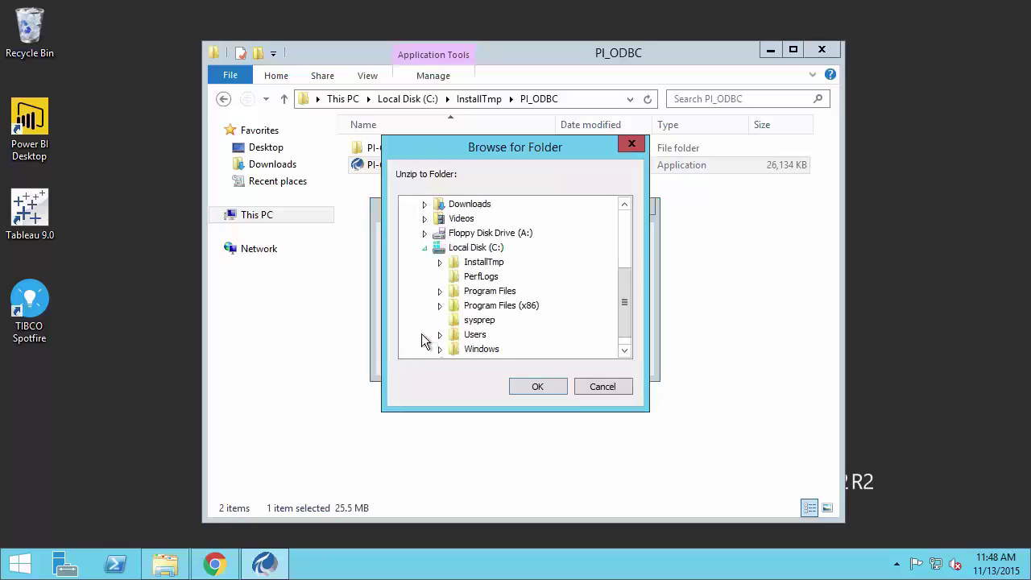
pyautogui.click(441, 263)
pyautogui.click(455, 306)
pyautogui.click(519, 320)
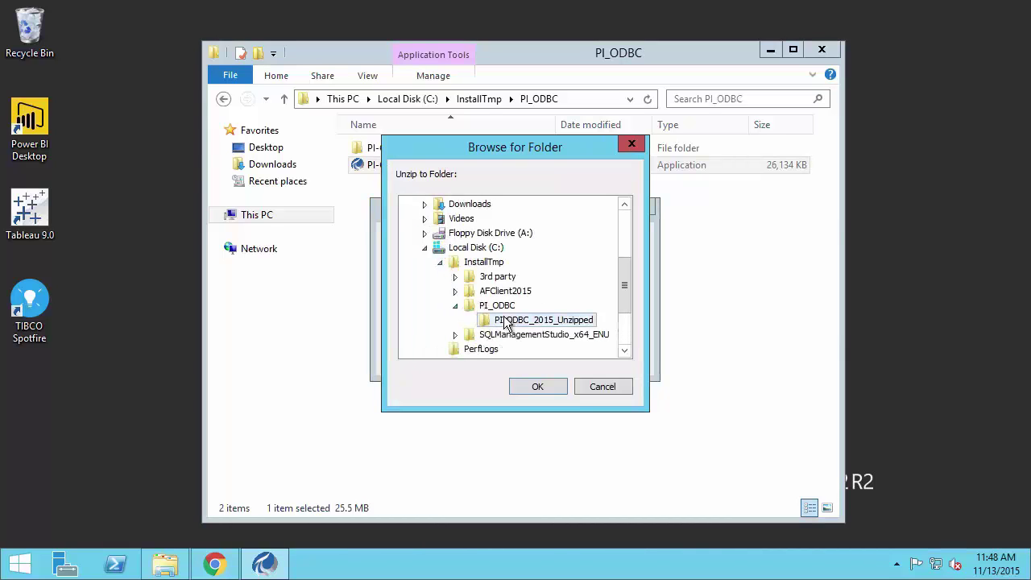
pyautogui.click(541, 386)
pyautogui.click(622, 238)
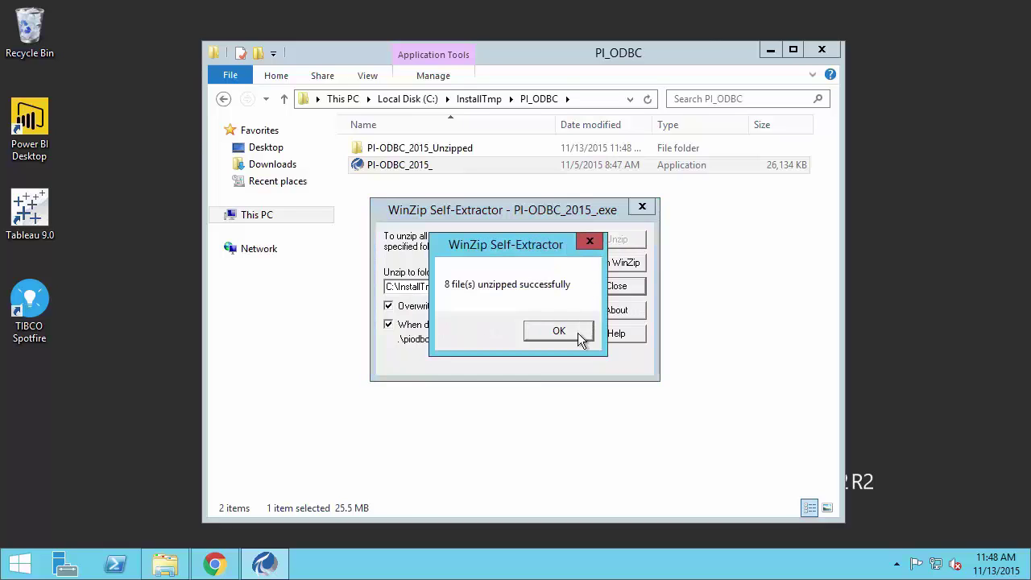
# - Run the PI ODBC 2015 setup to completion and close the installer
pyautogui.click(578, 333)
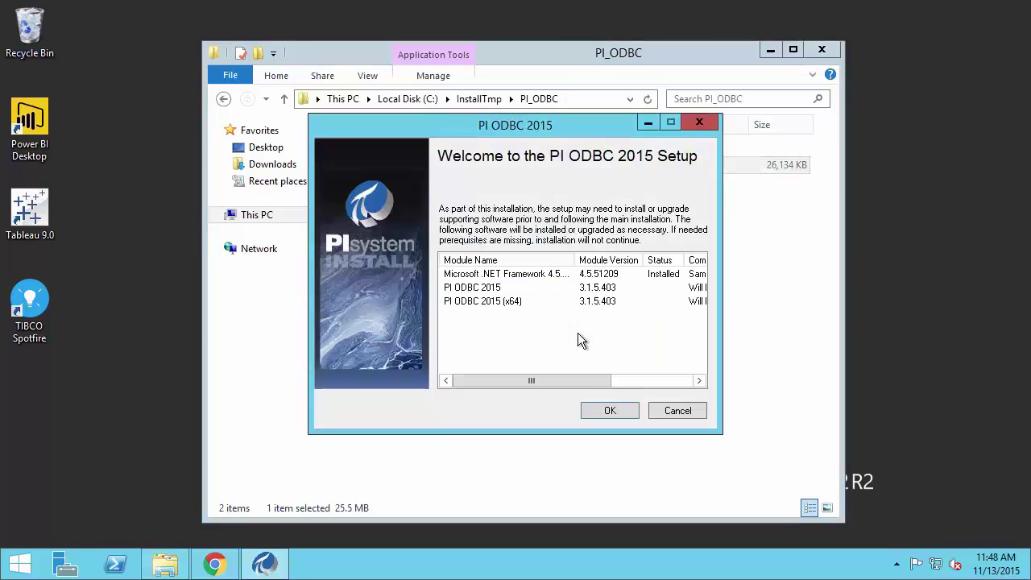
pyautogui.click(617, 410)
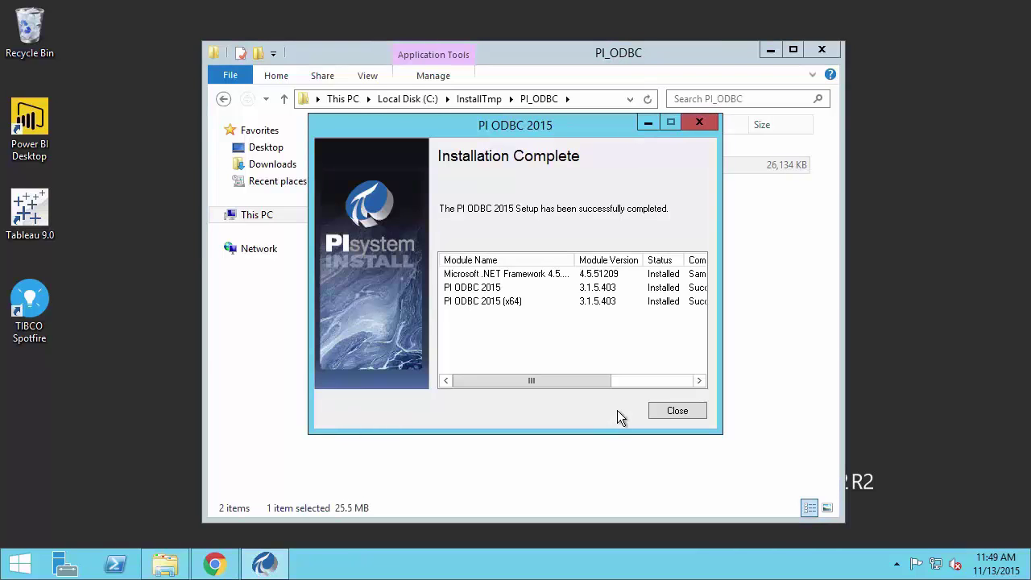
pyautogui.click(676, 412)
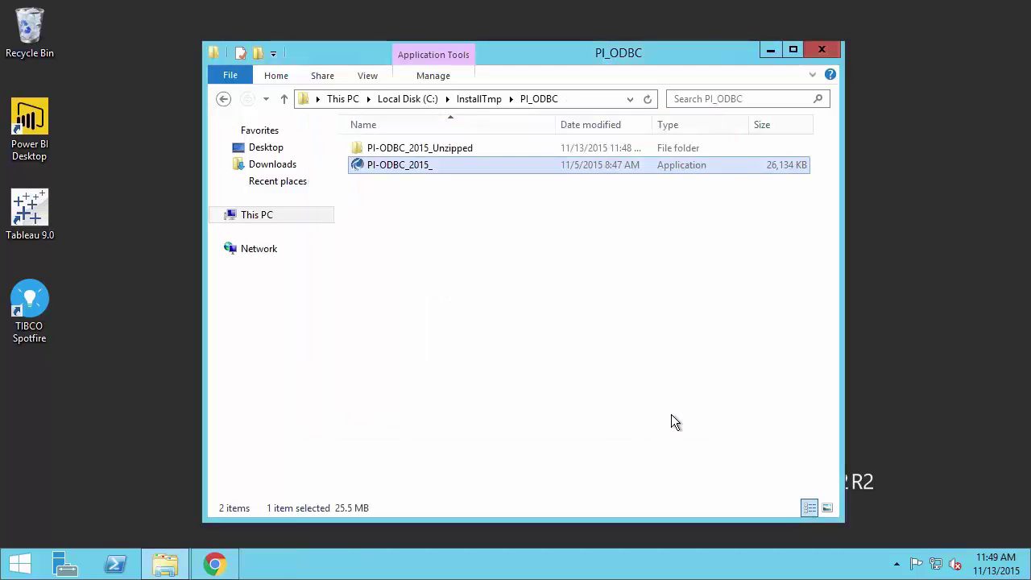
# - Find ODBC Data Sources (64-bit) through the Windows search and run it as administrator
pyautogui.click(20, 567)
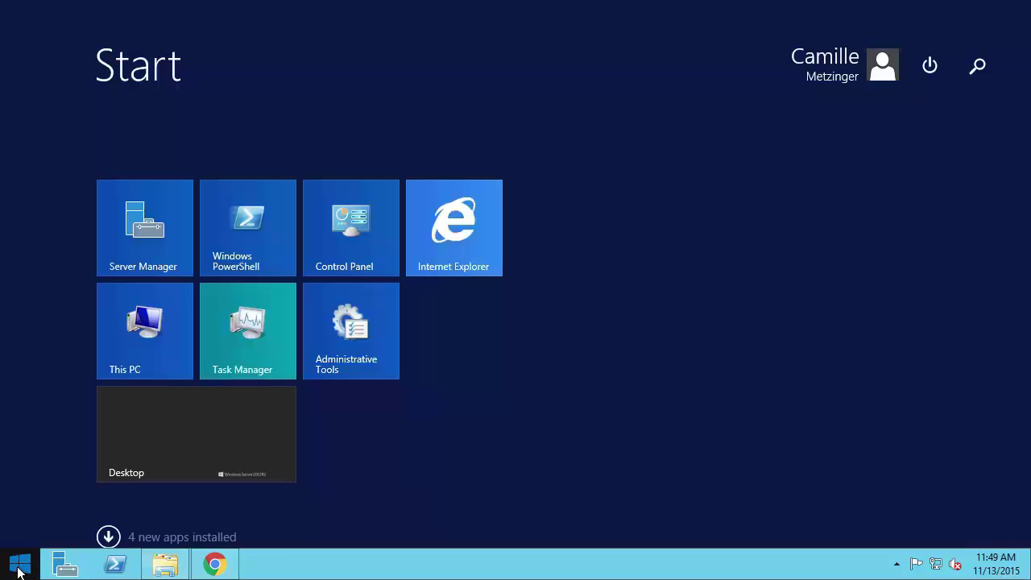
pyautogui.write('od')
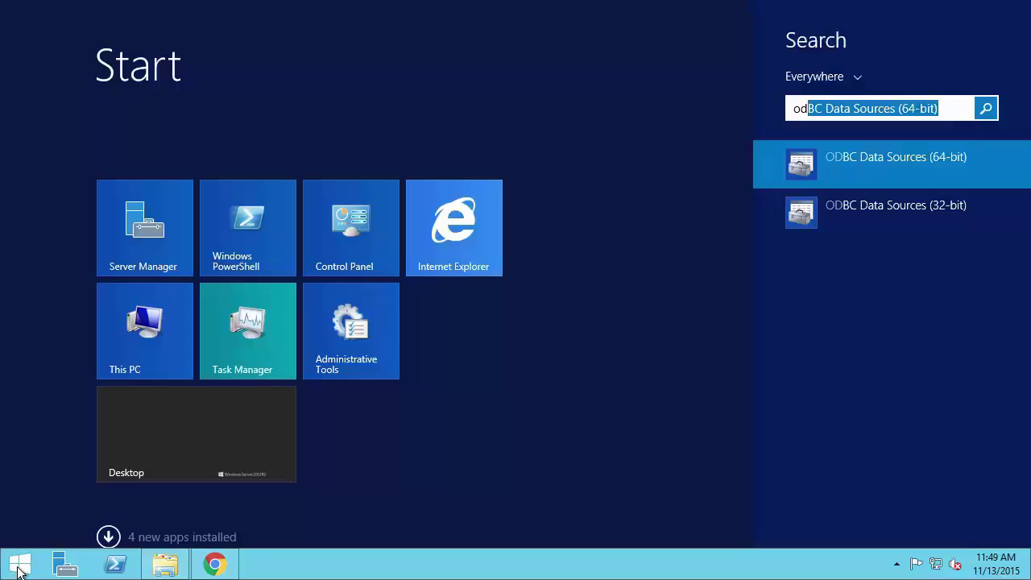
pyautogui.rightClick(920, 156)
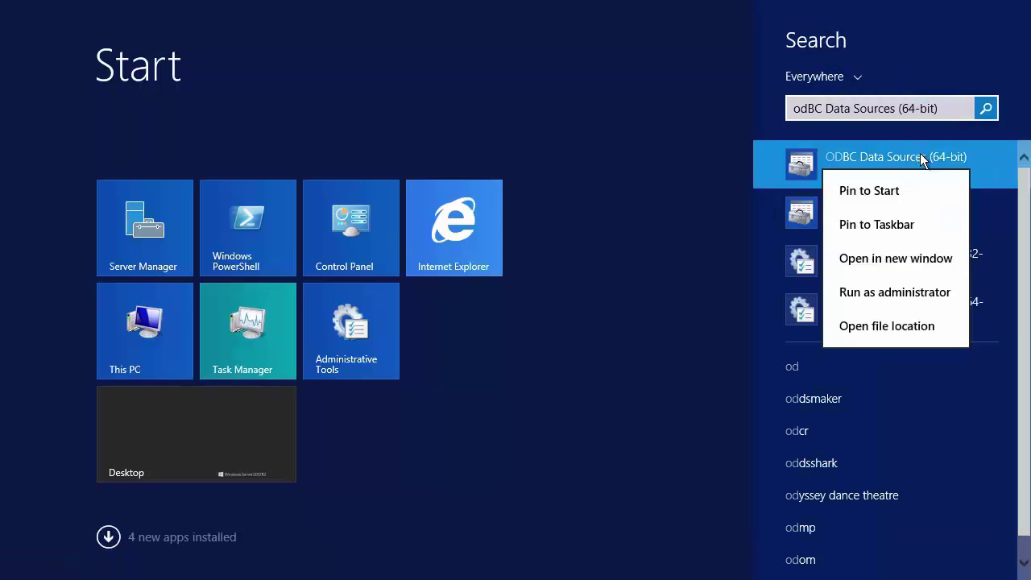
pyautogui.click(908, 295)
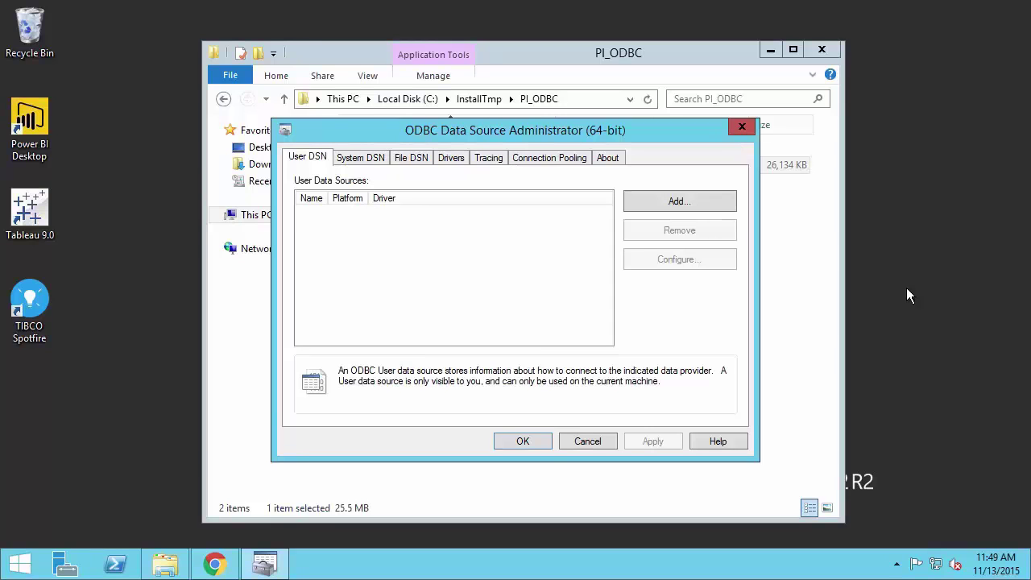
# - Start a new system data source that uses the PI Integrator for Business Analytics driver
pyautogui.click(361, 155)
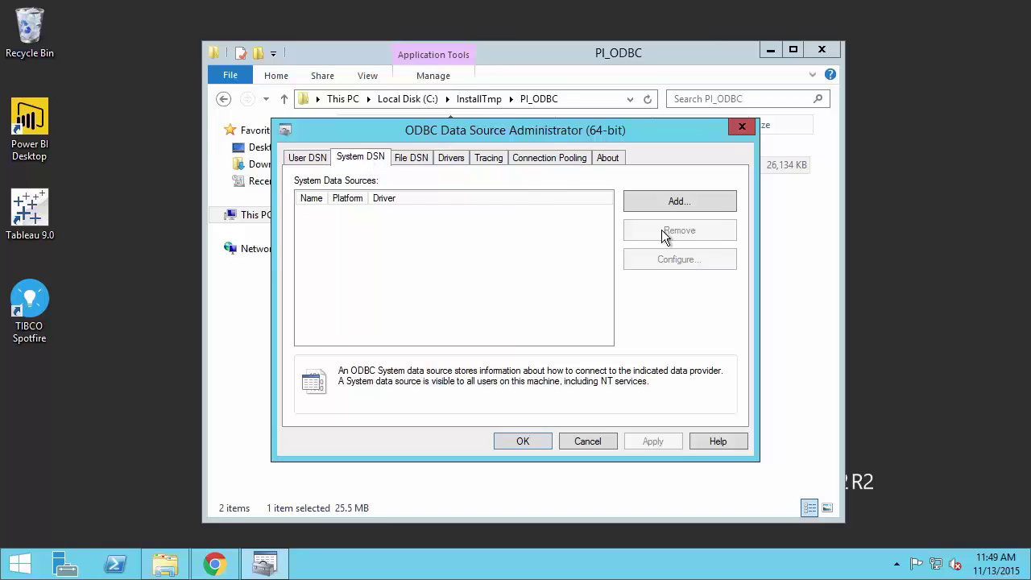
pyautogui.click(713, 204)
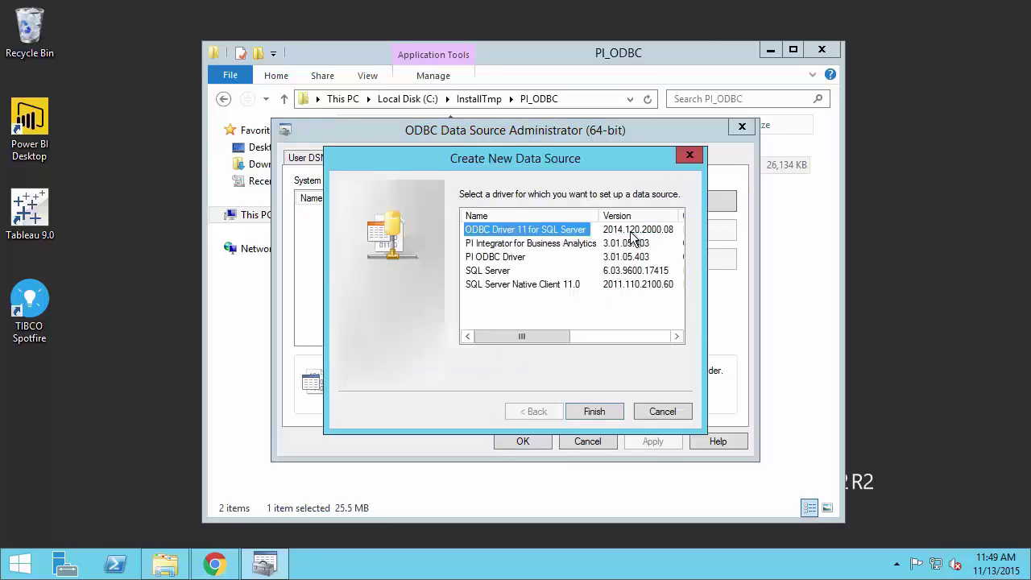
pyautogui.click(592, 244)
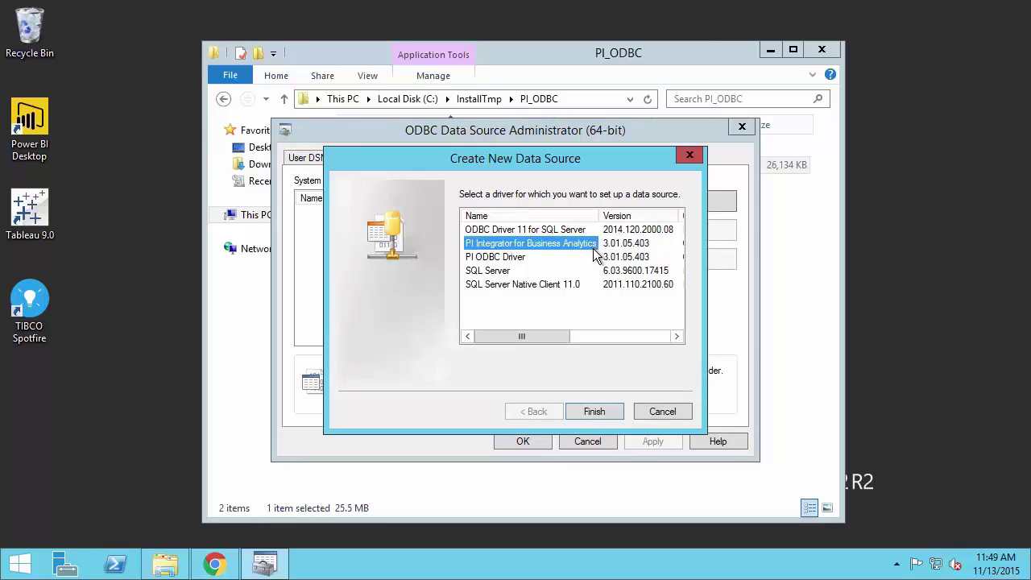
pyautogui.click(605, 412)
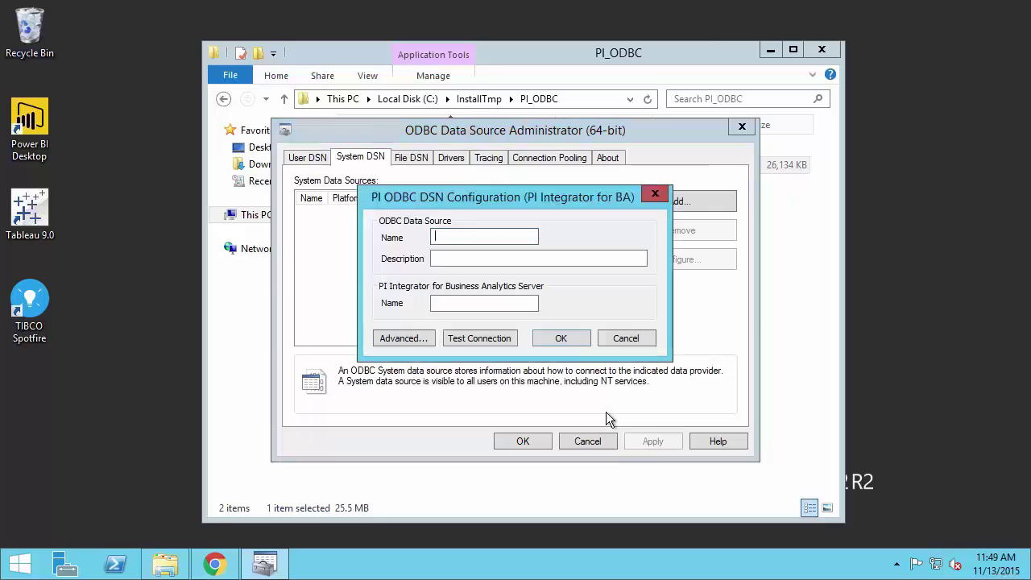
# - Name the data source DFBAInt, describe it as "PI Integrator from dfbiint", and set the server name to dfbiint.osidf.int
pyautogui.write('DFBAInt')
pyautogui.click(460, 256)
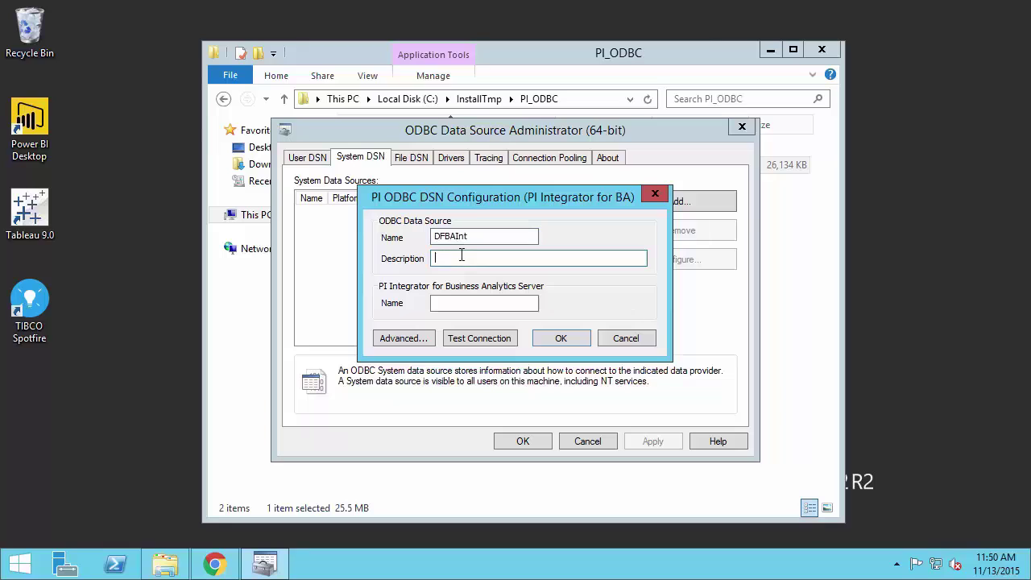
pyautogui.write('PI Integrator from dfbiint')
pyautogui.click(449, 304)
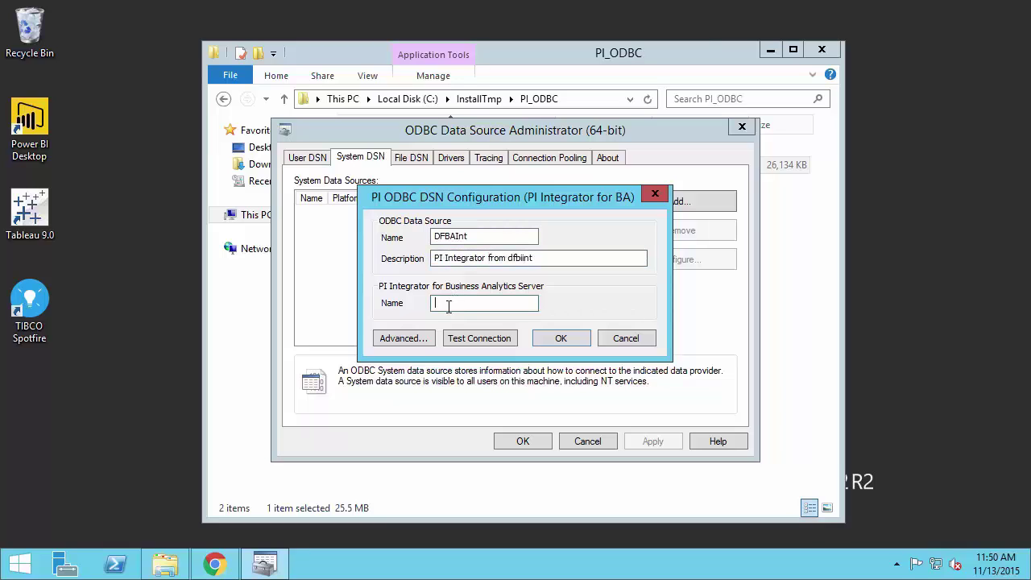
pyautogui.write('dfbiint.osidf.int')
# - Test the data source's connection, save its configuration, and close the ODBC Data Source Administrator
pyautogui.click(480, 337)
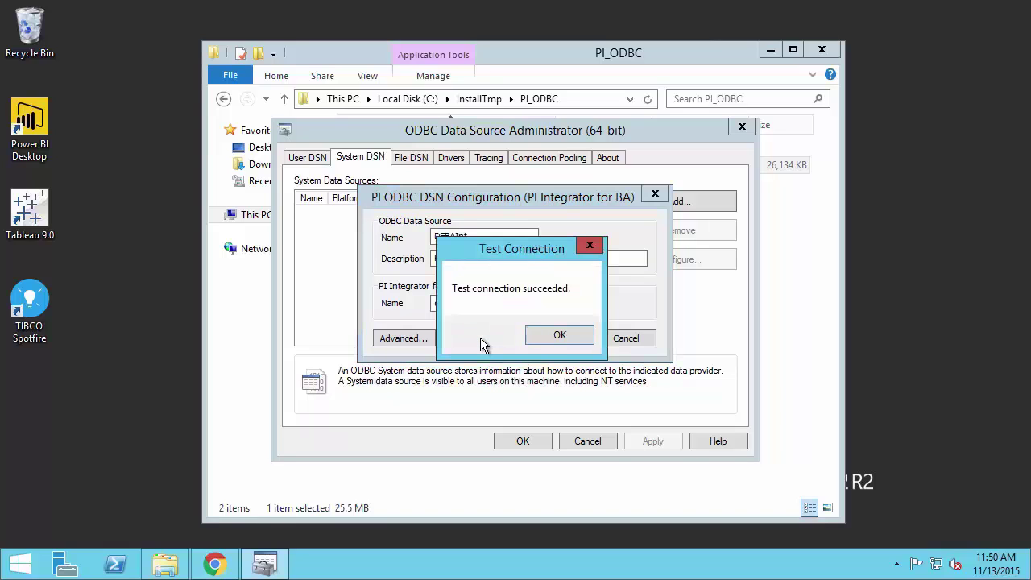
pyautogui.click(558, 337)
pyautogui.click(556, 338)
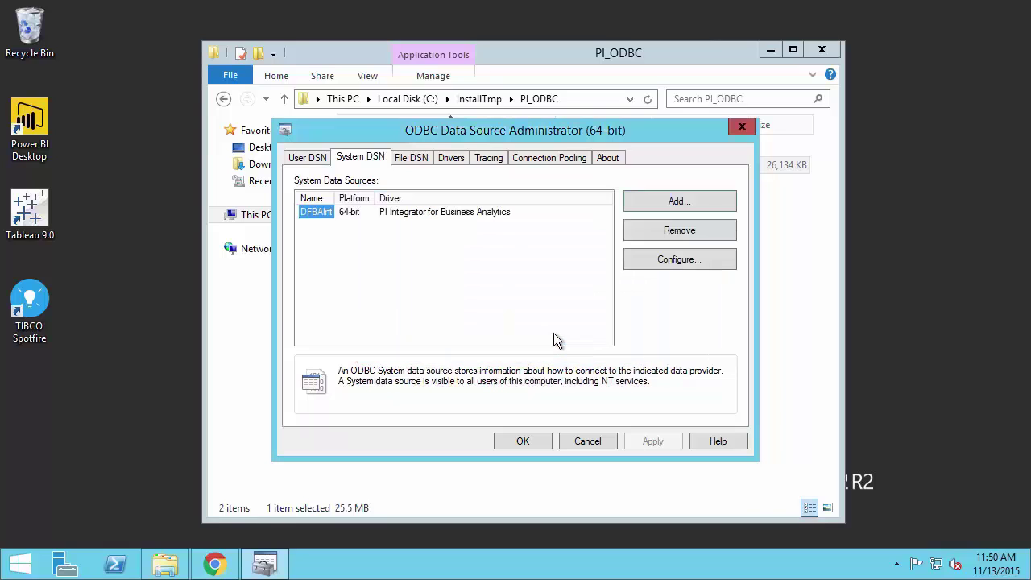
pyautogui.click(524, 443)
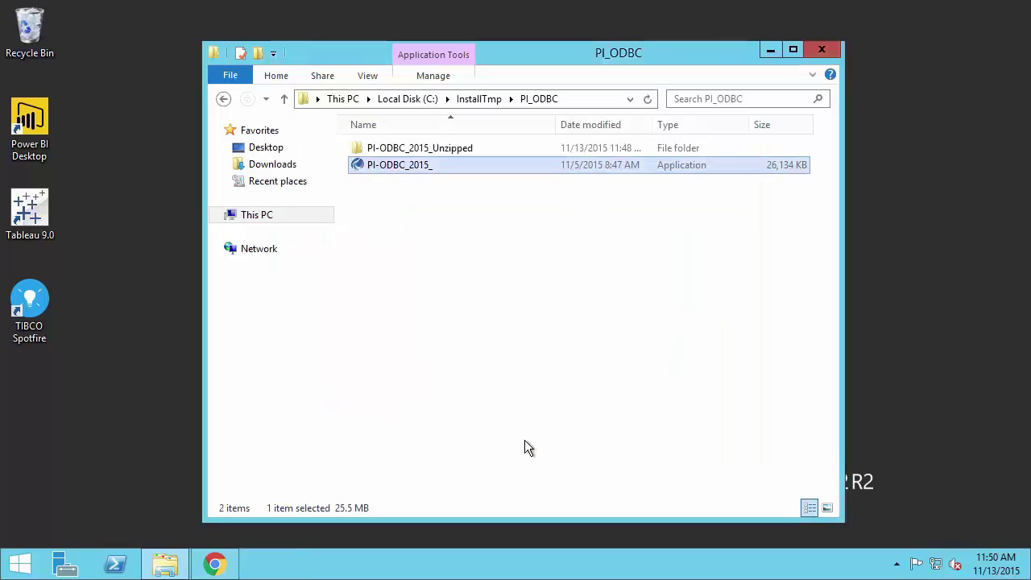
# - Switch back to PI Integrator in the Chrome window
pyautogui.click(214, 564)
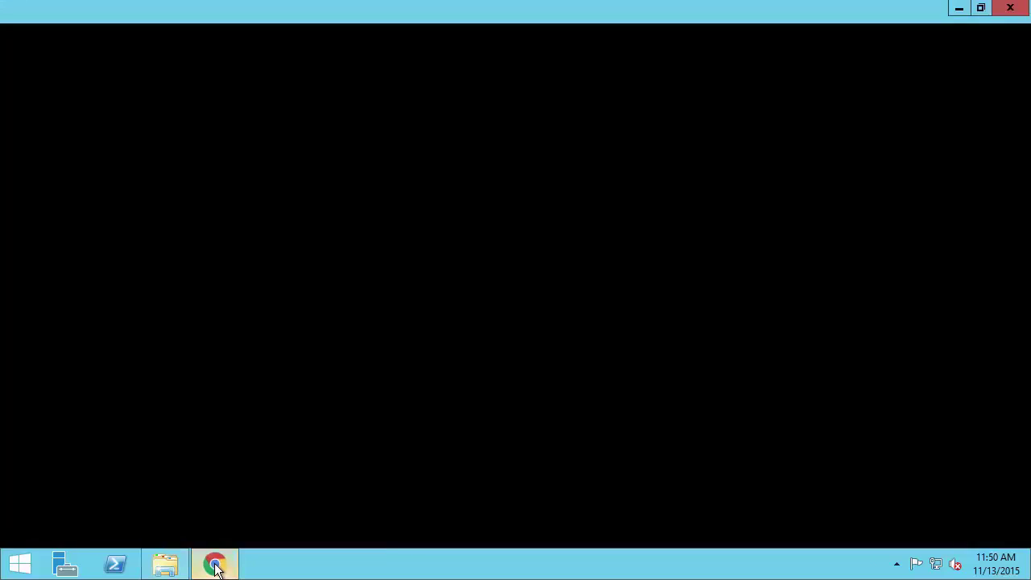